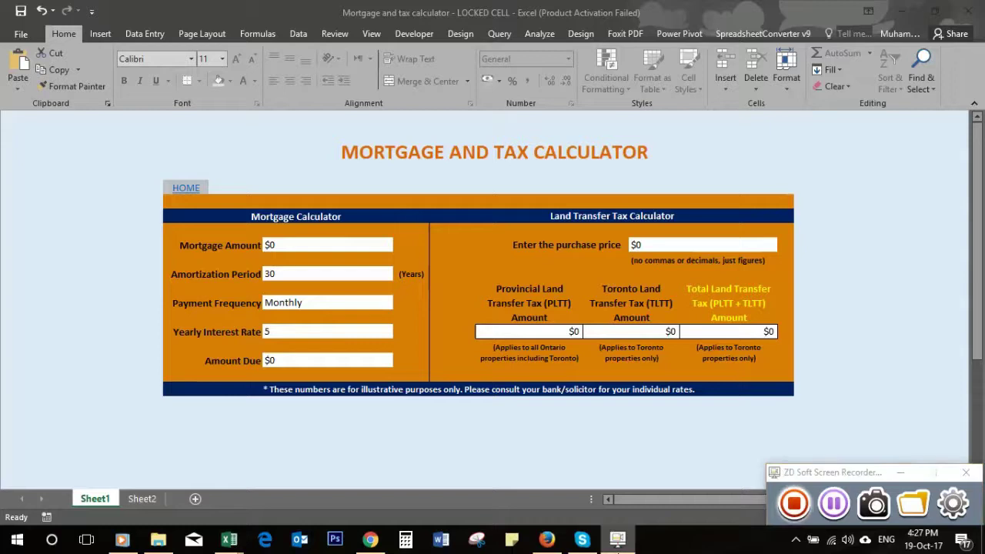
- Bring the mortgage calculator workbook forward and enter a $3,000 mortgage amount
click(555, 303)
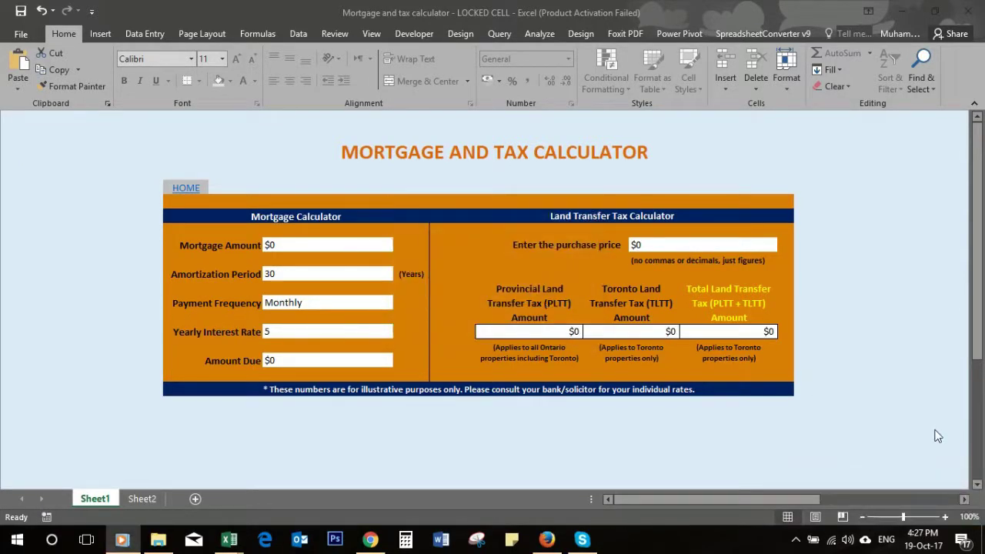
click(980, 354)
scroll(924, 346, down, 2)
scroll(462, 277, up, 2)
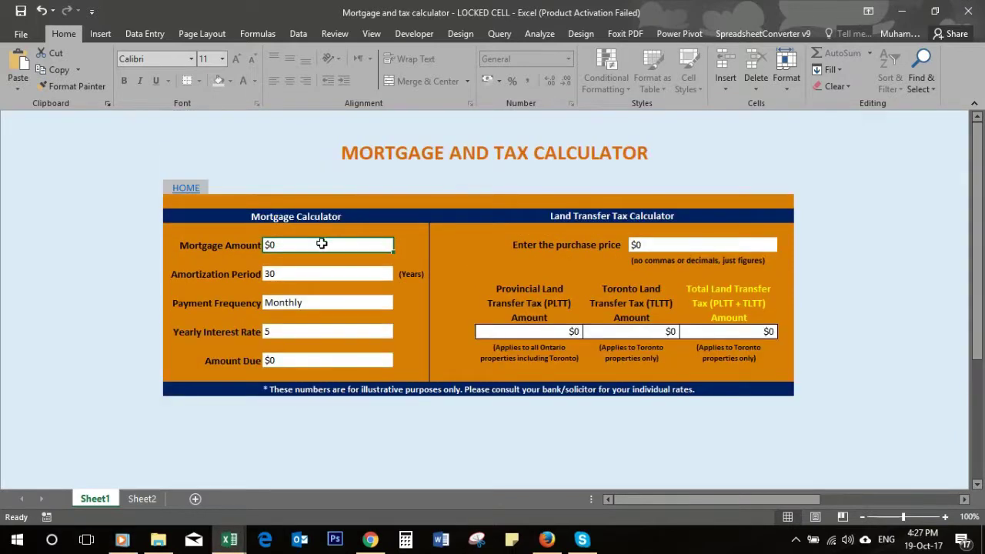
text(3000)
key(Return)
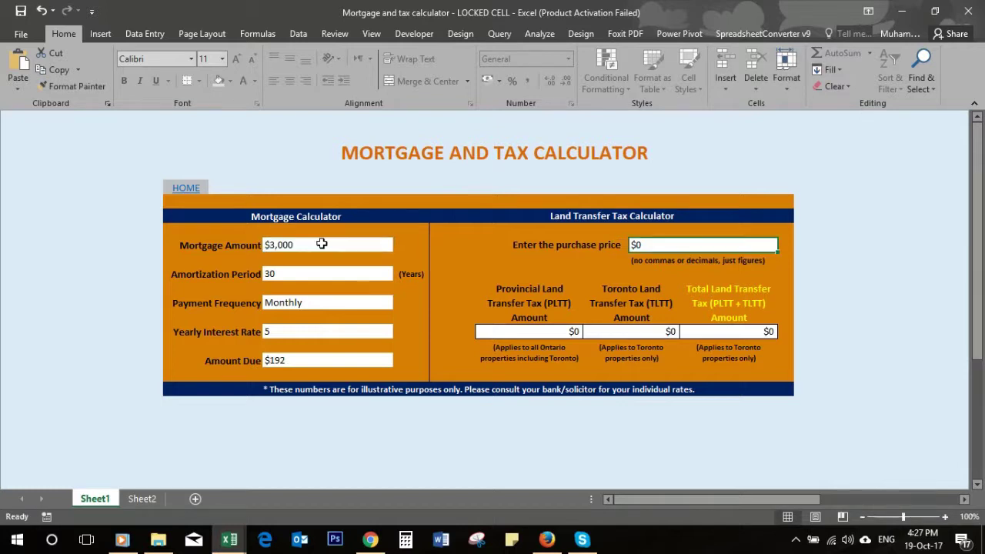
key(Return)
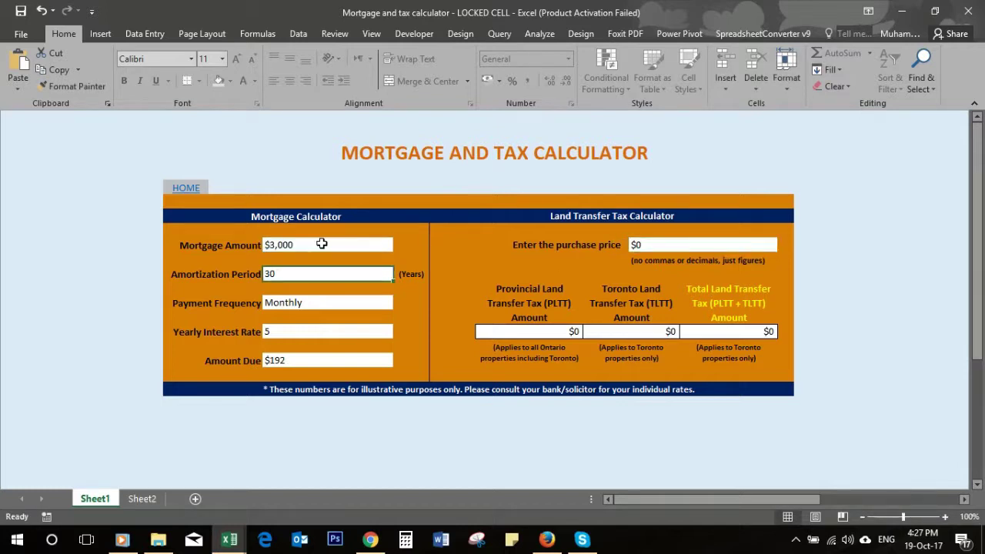
key(Return)
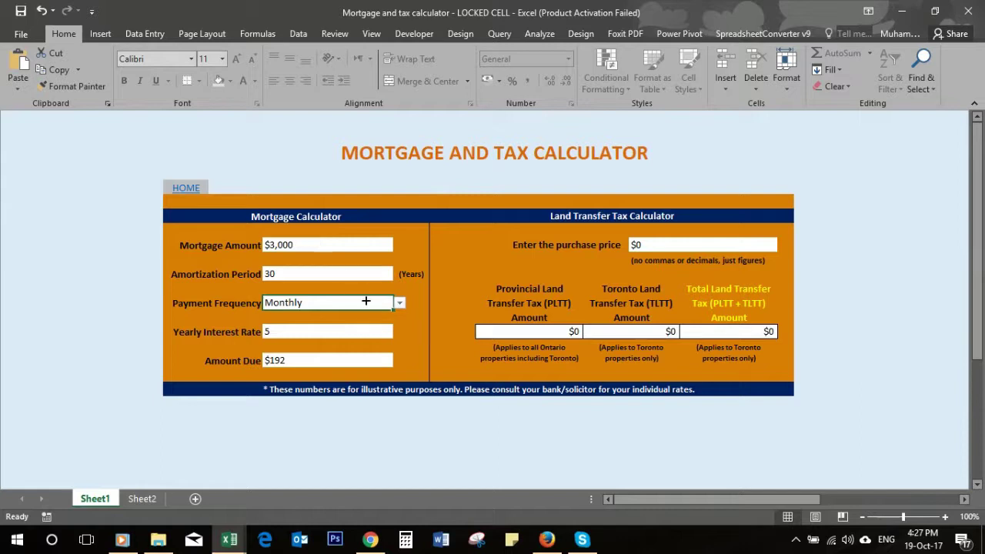
- Set the payment frequency to Bi-Weekly and the yearly interest rate to 2%
click(399, 303)
click(350, 321)
click(311, 337)
text(2)
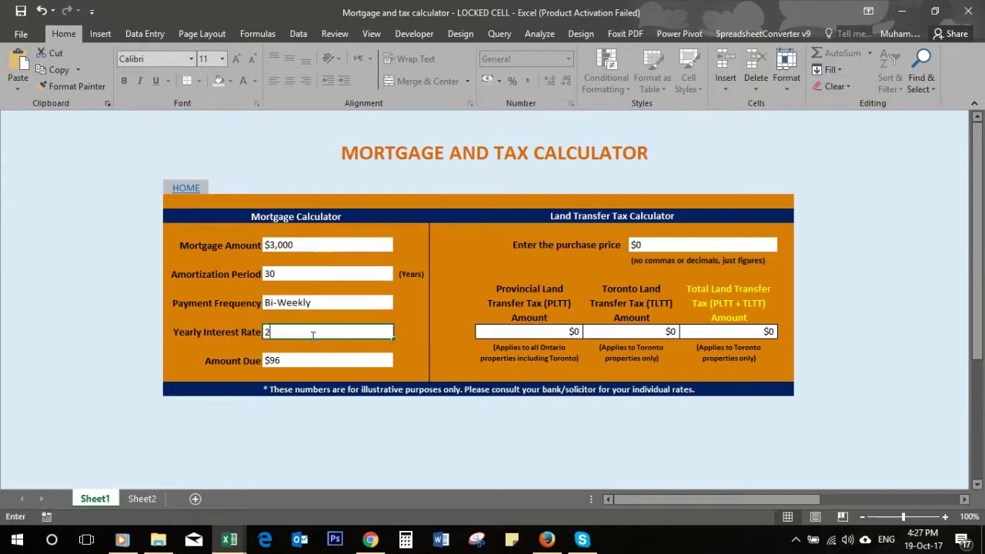
key(Return)
- Enter a $500,000 purchase price to get the Toronto land transfer tax
click(663, 247)
text(500000)
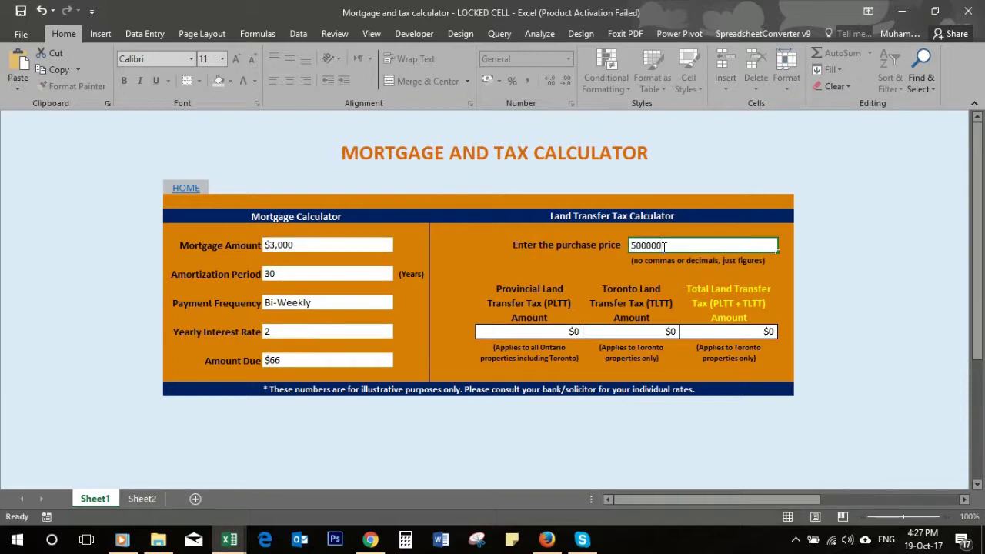
key(Return)
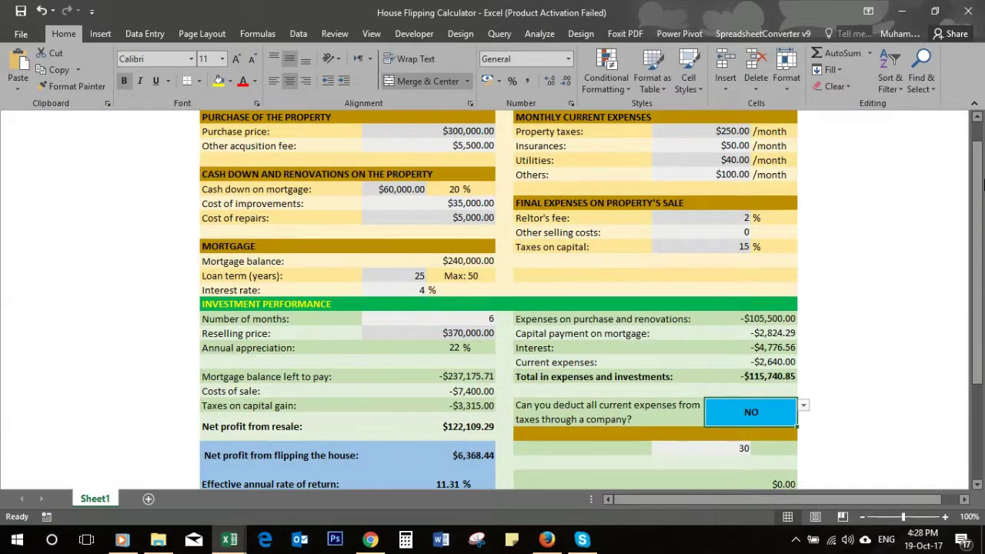
scroll(978, 185, up, 1)
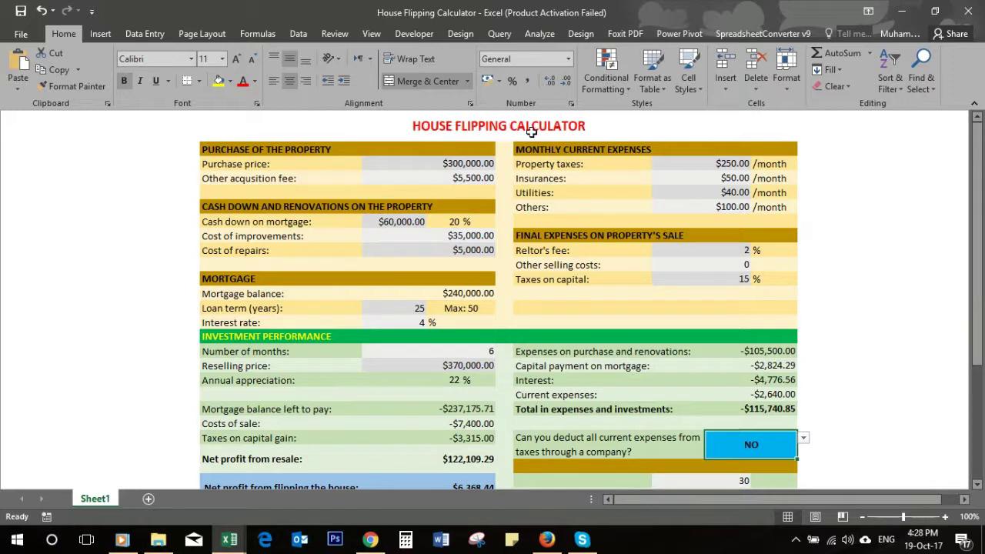
- Enter a $250,000 purchase price, then try $250,000 and $35,000 as the cash down amount
click(445, 166)
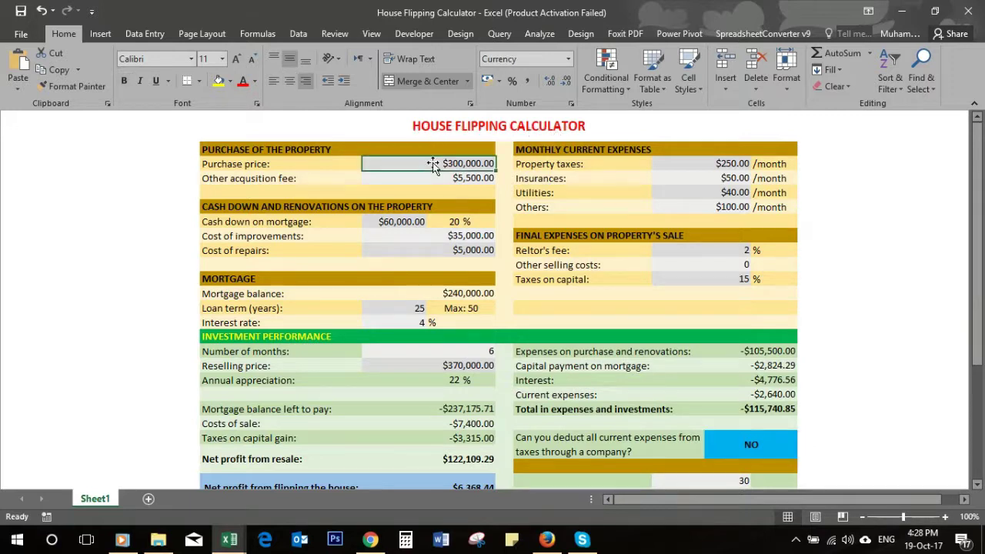
text(25)
text(0,00)
key(Return)
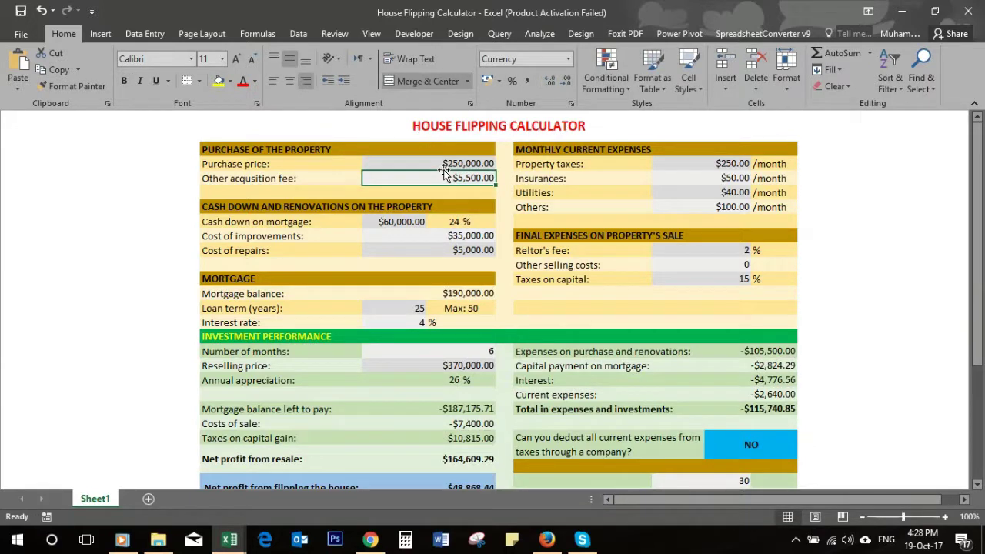
click(474, 221)
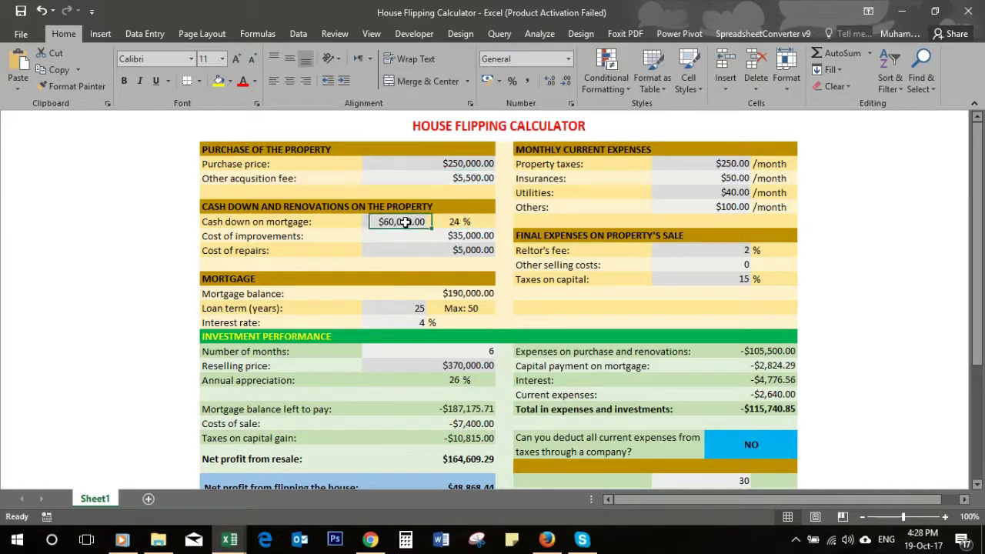
click(388, 223)
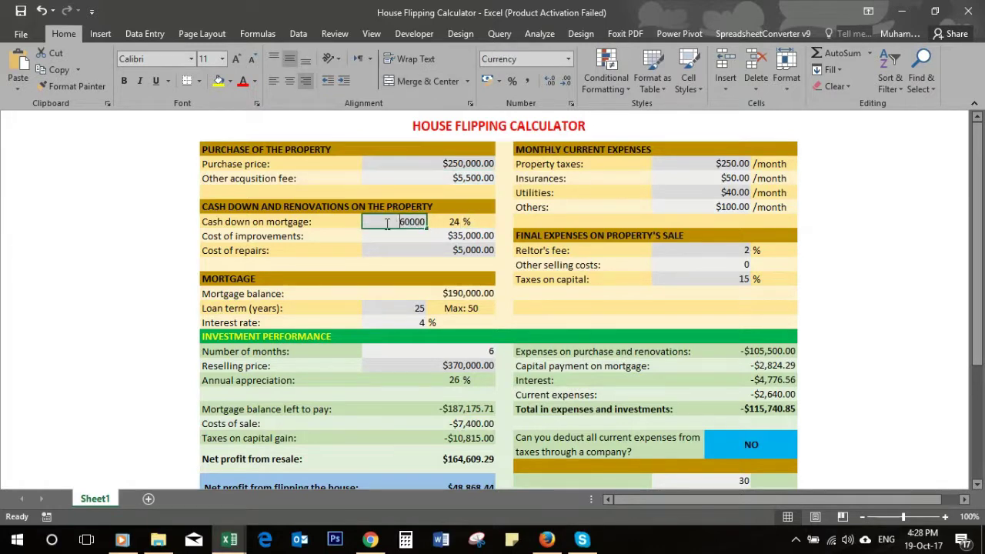
text(25)
text(0,0)
key(Return)
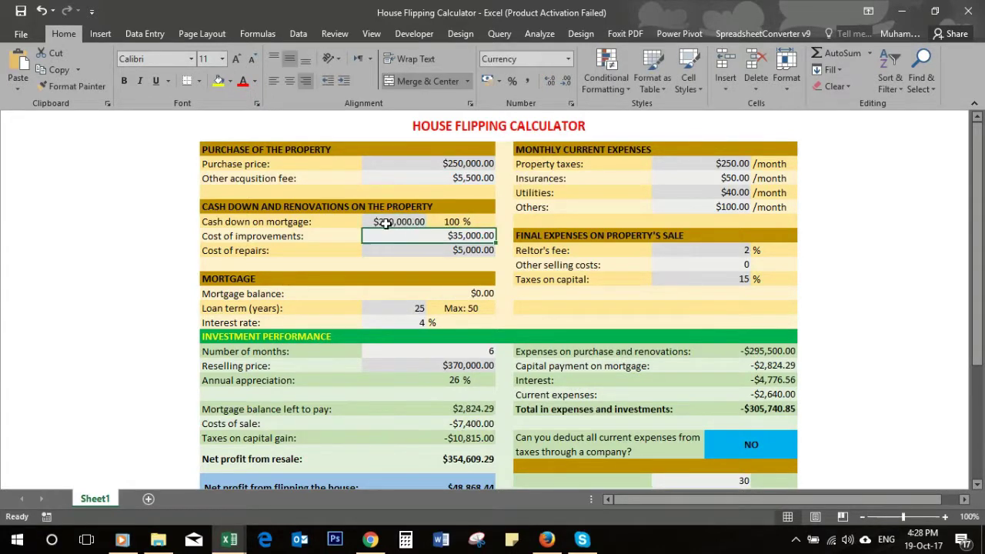
click(388, 223)
text(35000)
key(Return)
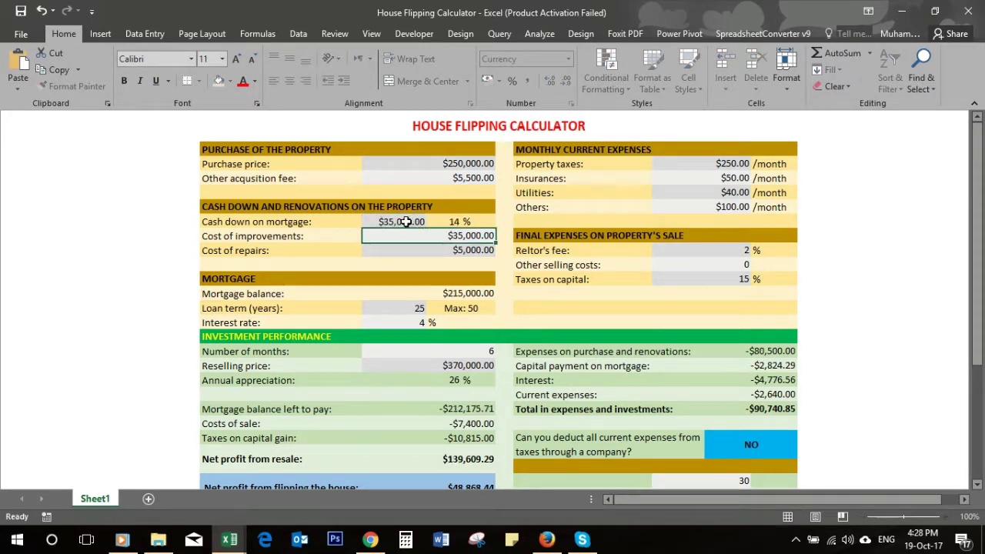
- Enter an oversized cash down to trigger the error, then correct it to $200,000
click(410, 222)
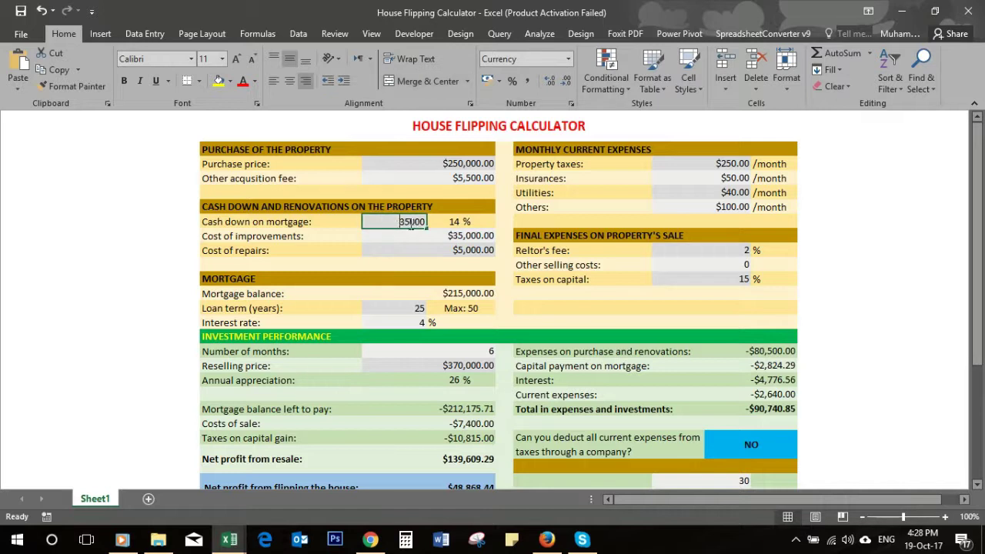
text(35)
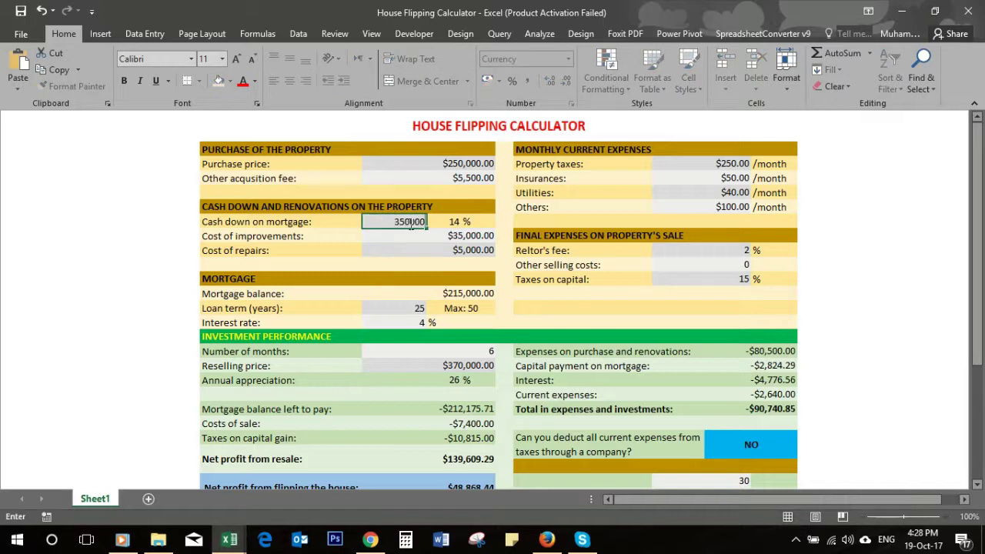
key(Return)
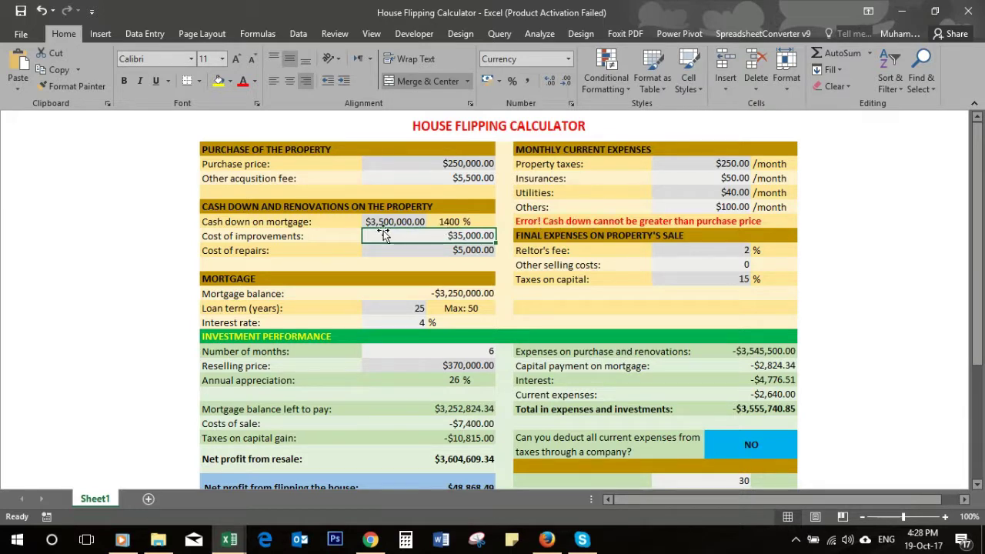
click(410, 222)
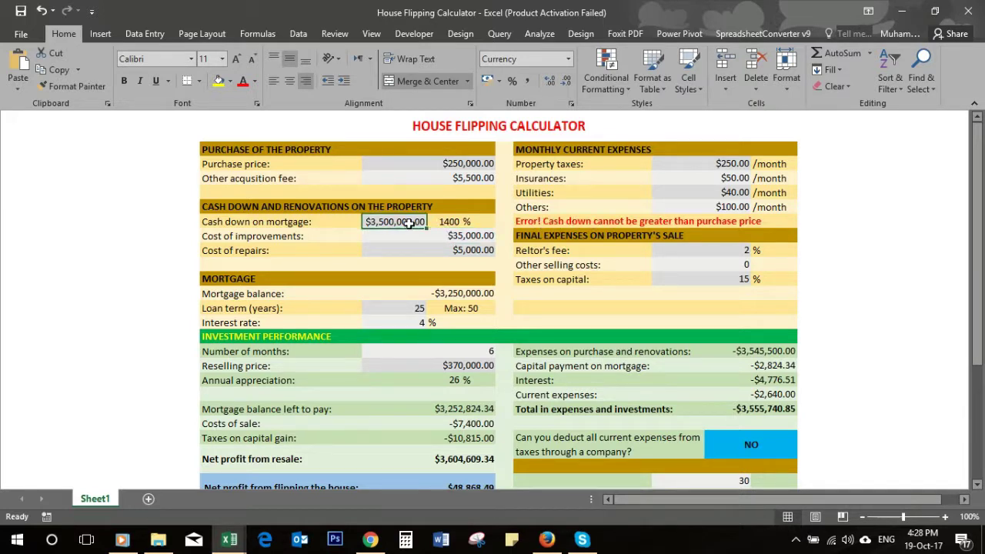
text(2)
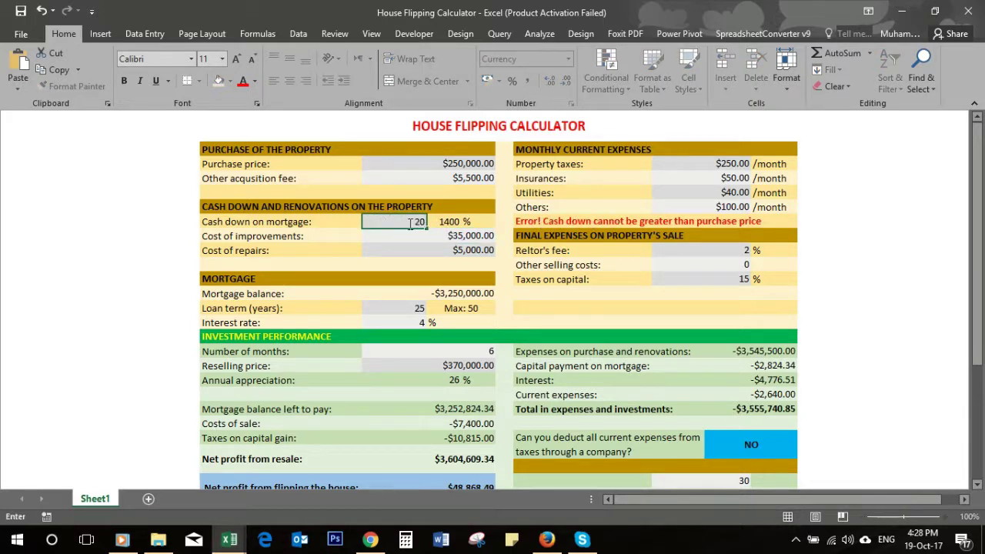
text(0000)
key(Return)
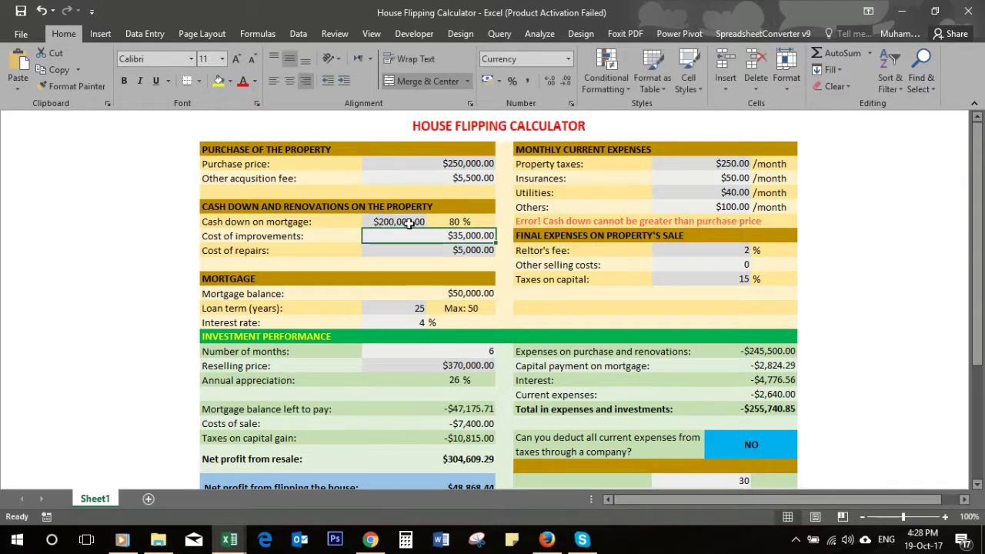
- Set the expense deduction to YES, then minimize the house flipping workbook
click(379, 308)
scroll(980, 262, down, 3)
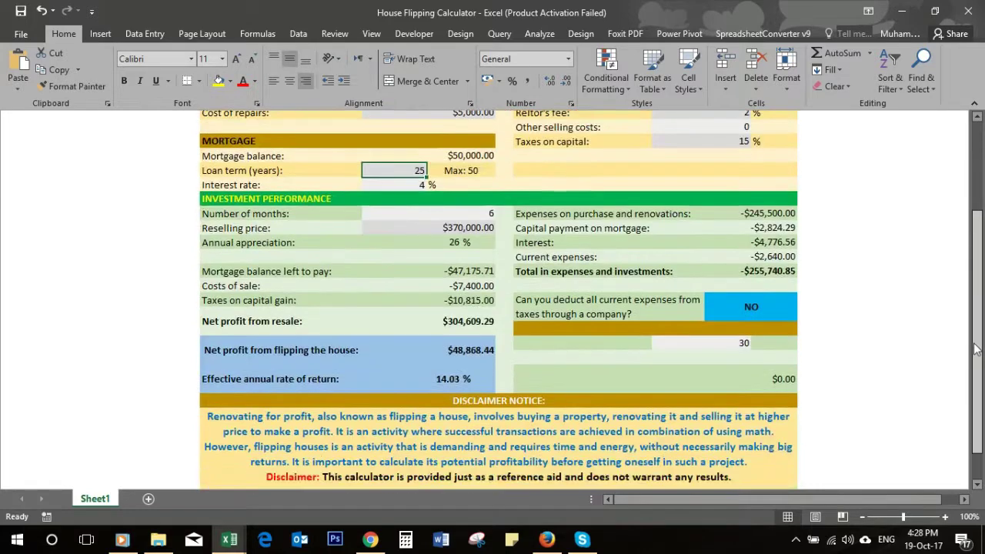
click(766, 309)
click(804, 308)
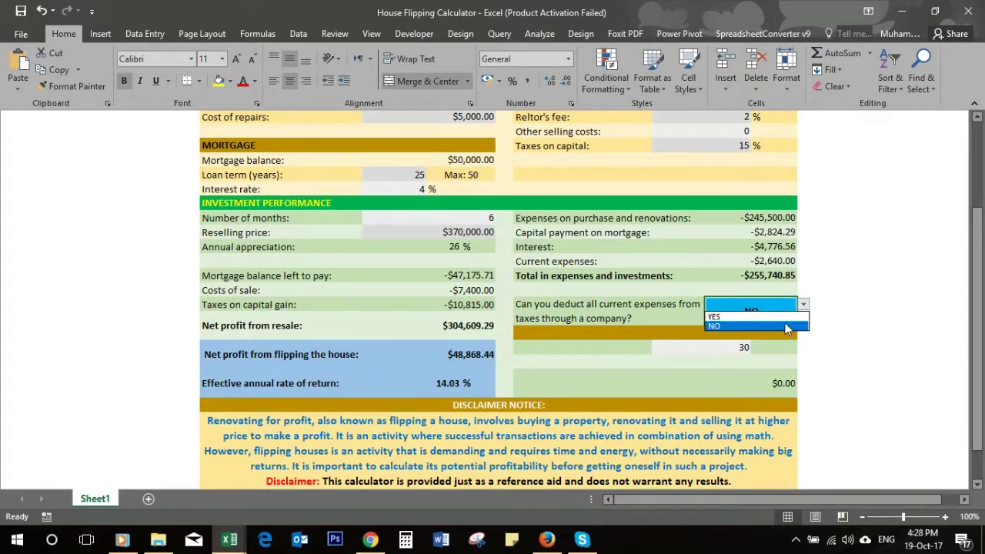
click(720, 341)
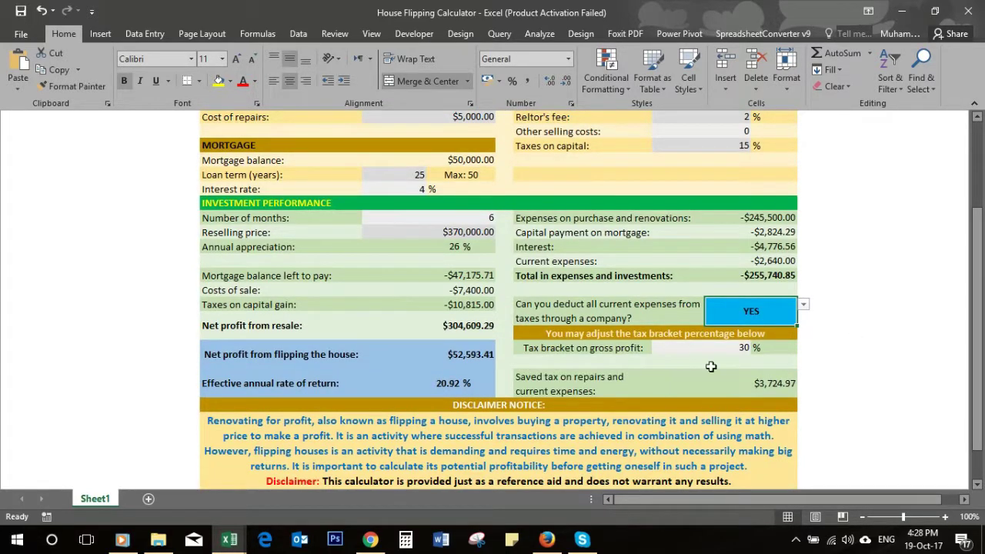
click(902, 14)
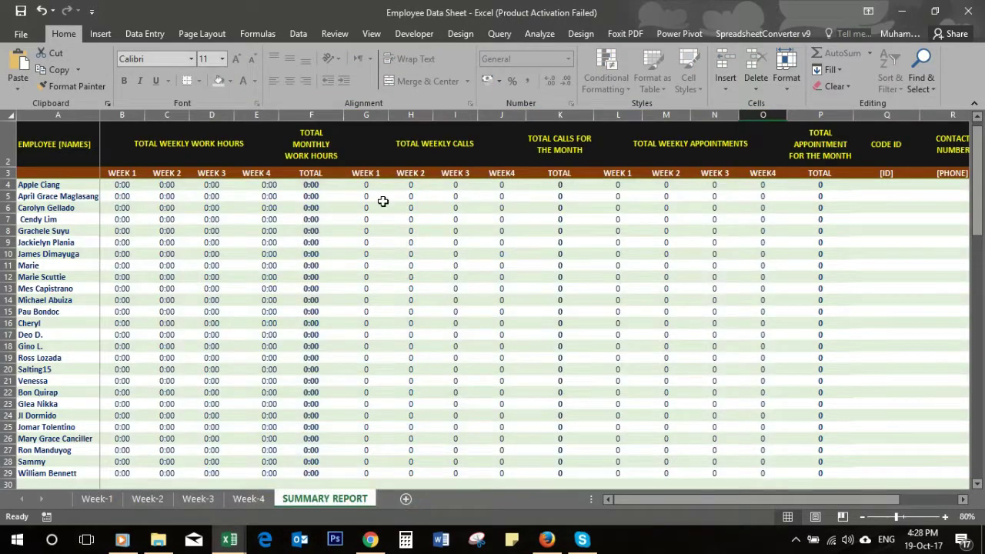
- On Week-1, enter 21/11/17 as the first date so headers fill through Fri, Nov 24, 2017
click(100, 499)
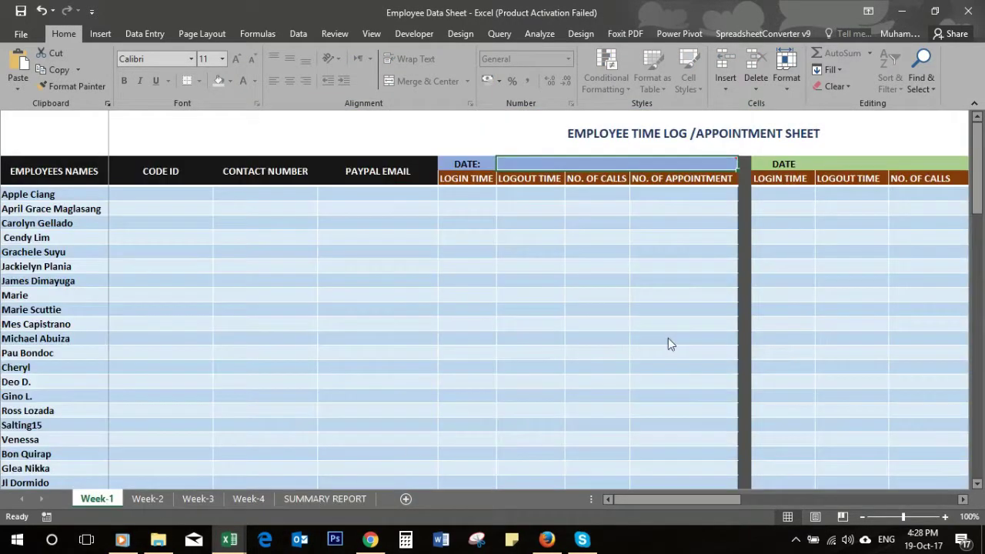
mouse_move(979, 188)
mouse_down()
mouse_move(981, 201)
mouse_move(980, 178)
mouse_up()
mouse_move(514, 162)
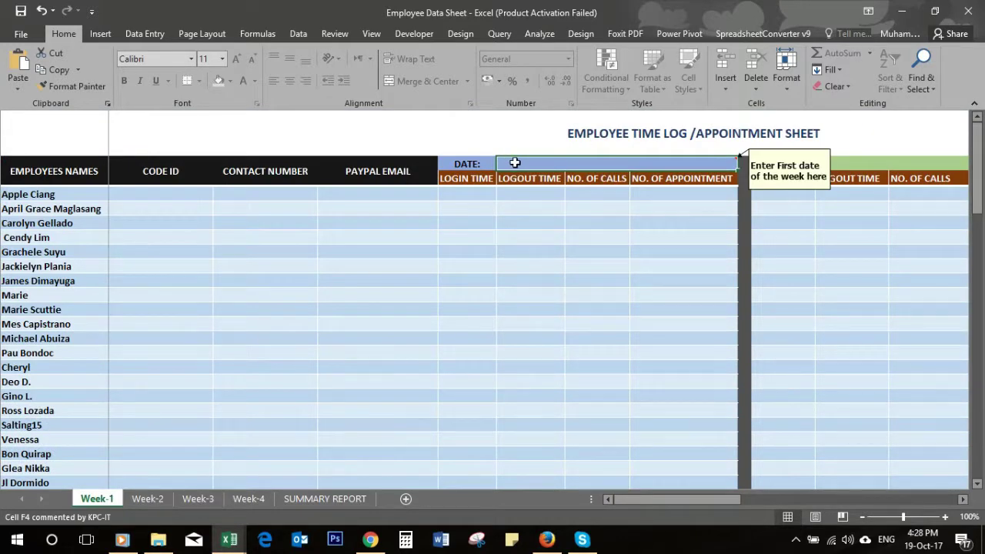
click(514, 162)
text(21/11/1)
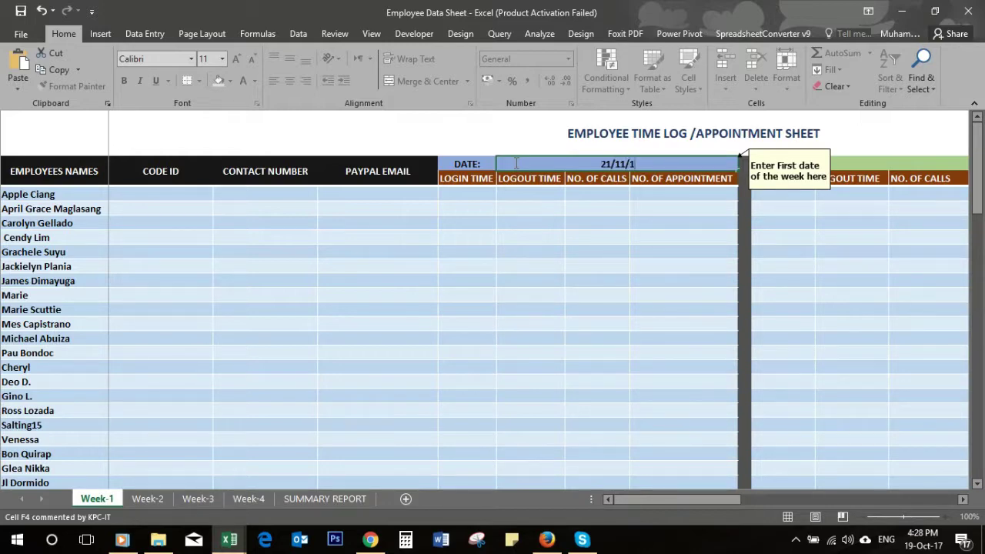
text(7)
key(Return)
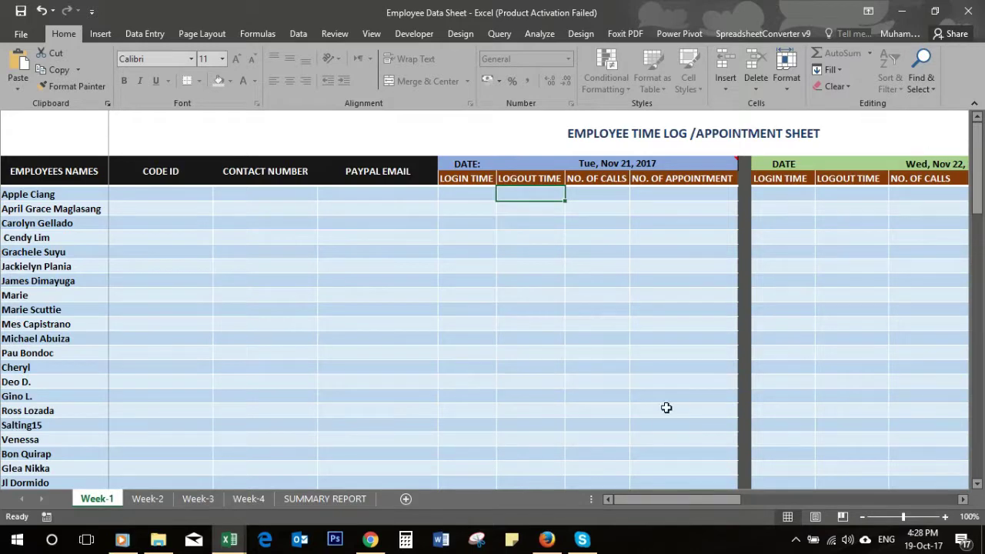
mouse_move(675, 497)
mouse_down()
mouse_move(733, 498)
mouse_move(744, 487)
mouse_move(711, 485)
mouse_up()
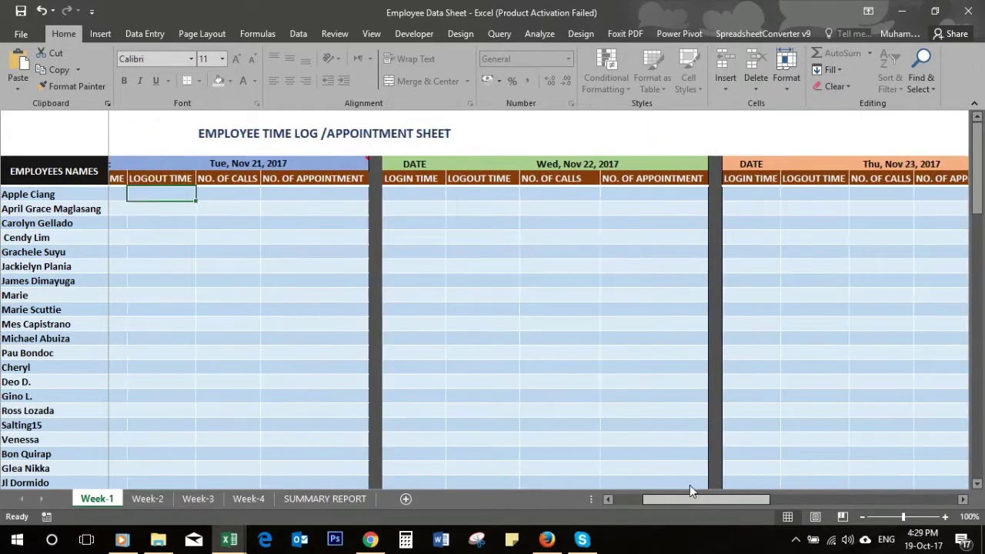
- Enter the first employee's code ID, contact number and PayPal email on the Nov 21 row
drag(711, 487, 676, 493)
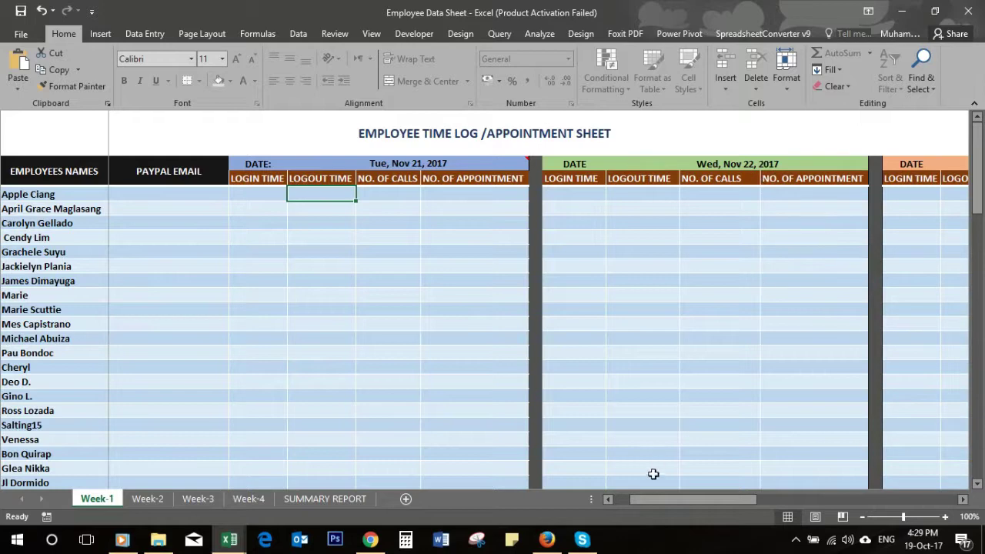
mouse_move(653, 495)
mouse_down()
mouse_move(773, 499)
mouse_move(670, 500)
mouse_up()
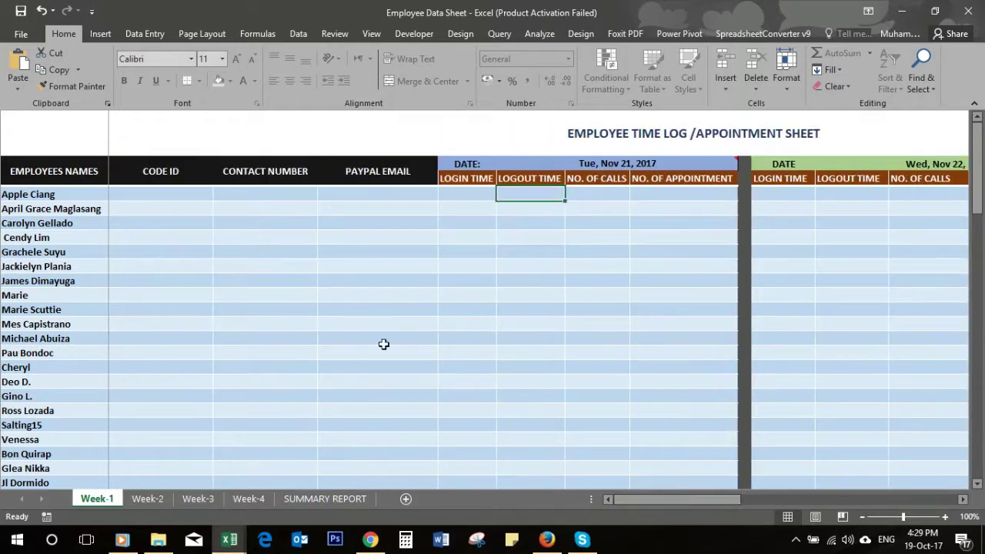
click(174, 197)
text(002)
key(Tab)
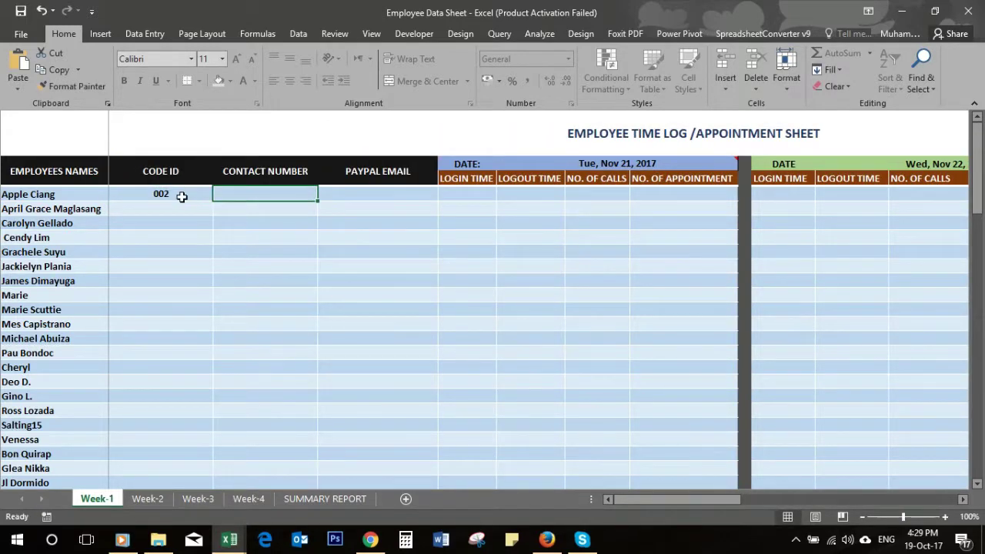
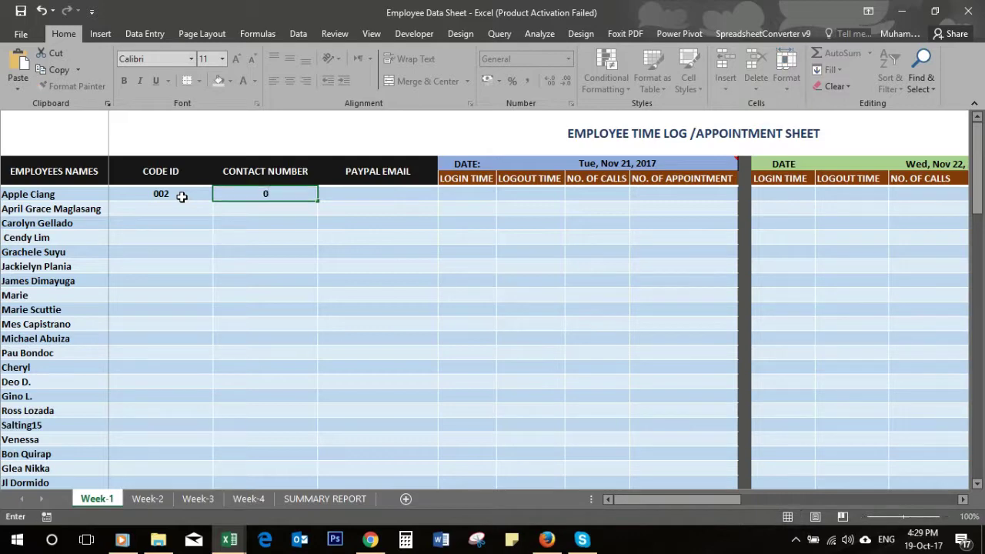
key(Tab)
text(we@)
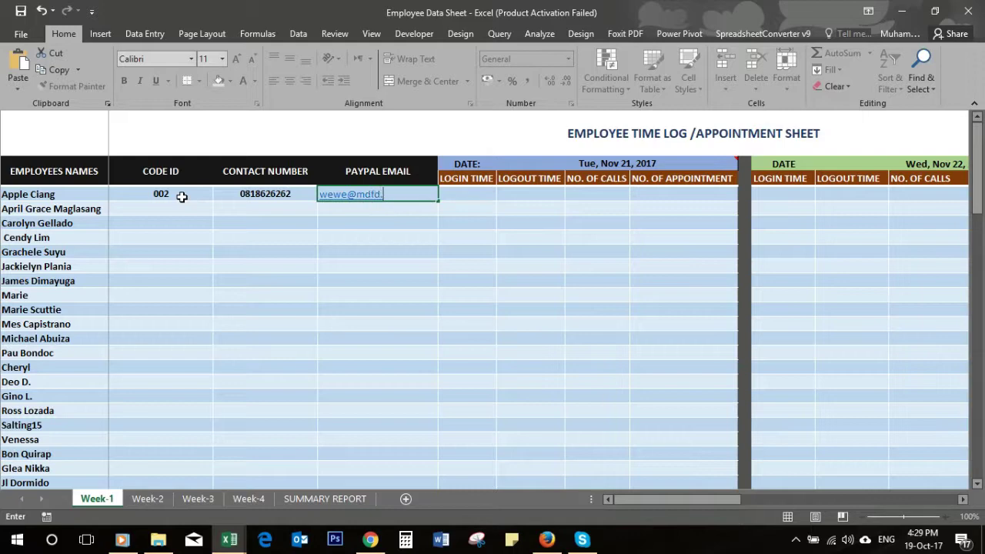
text(m)
key(Tab)
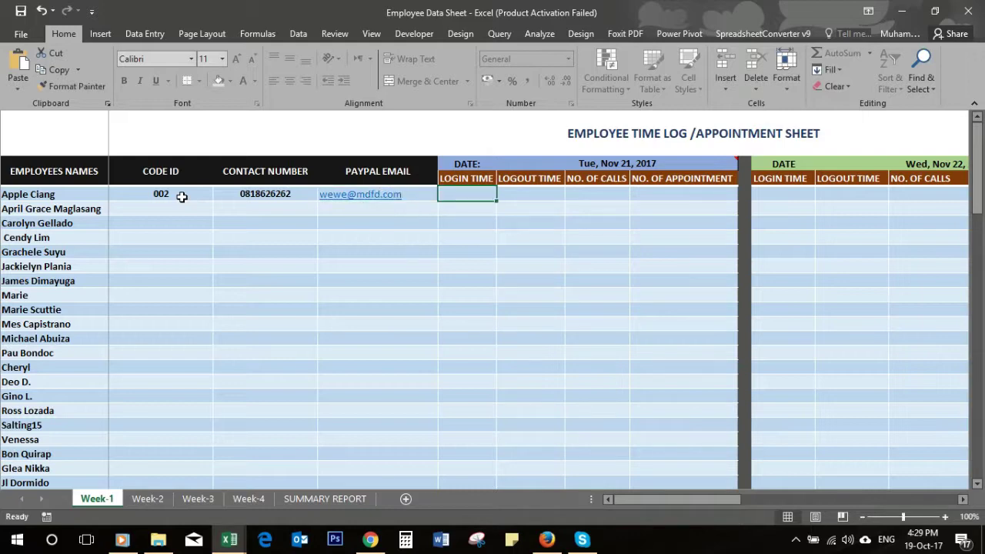
- Log in at 1:52, out at 14:50, with 5 calls and 36 appointments
text(1:)
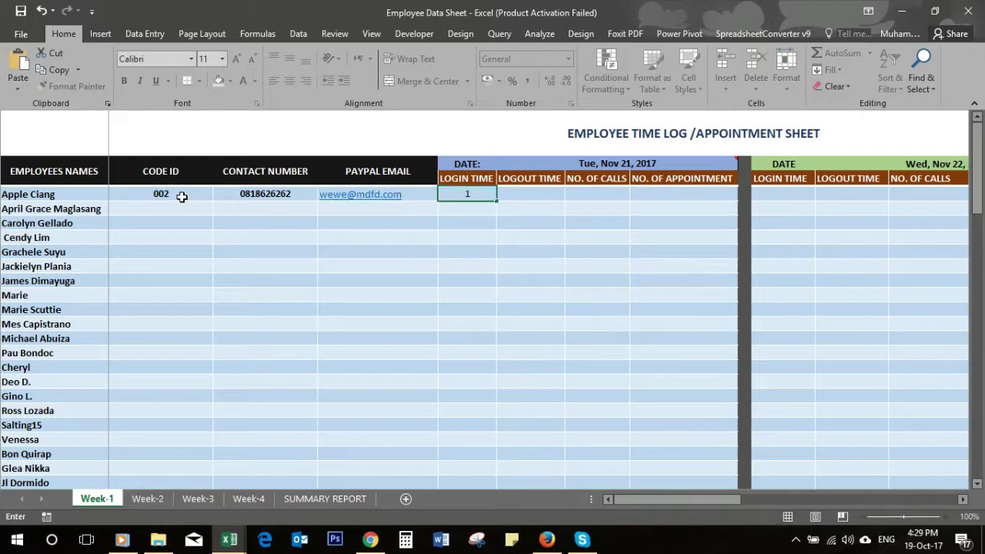
text(52)
key(Tab)
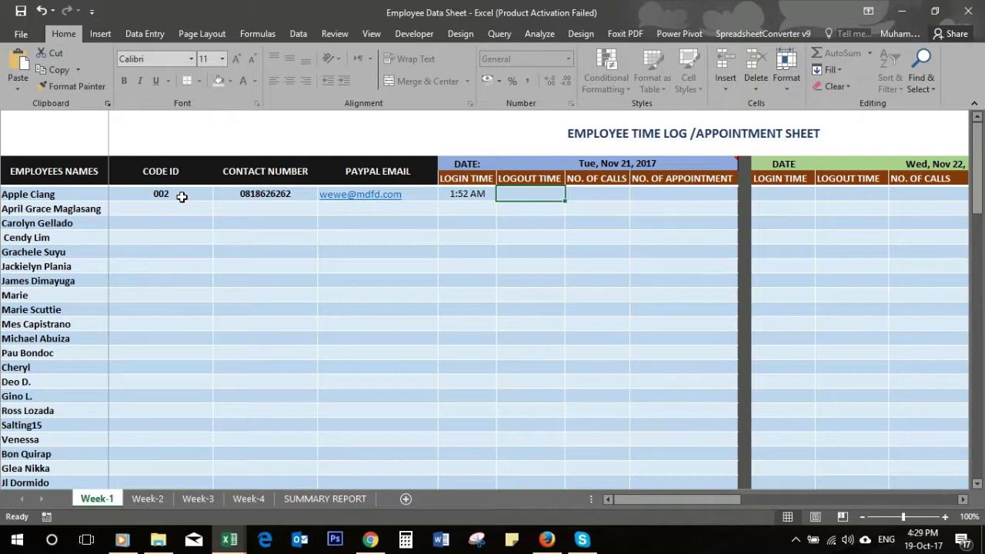
text(2)
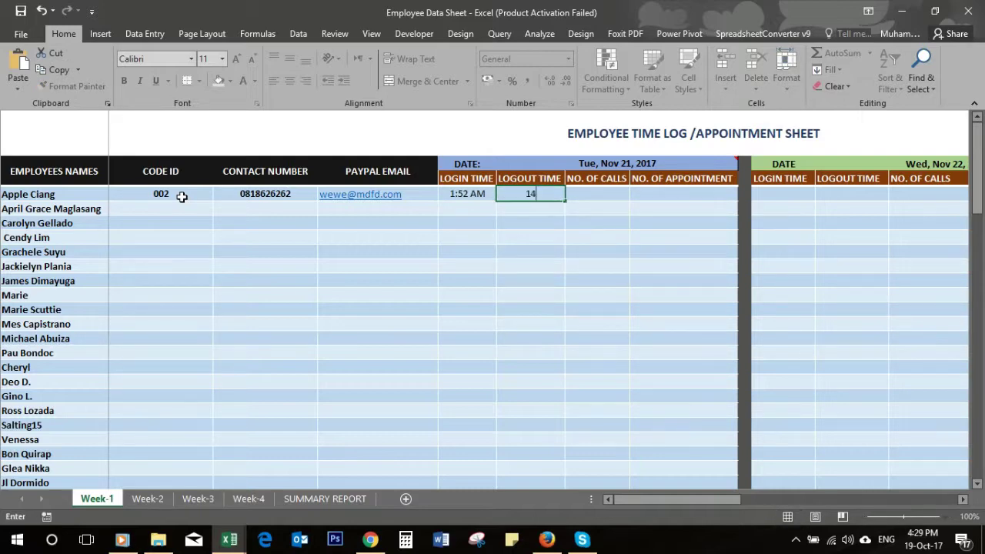
key(Tab)
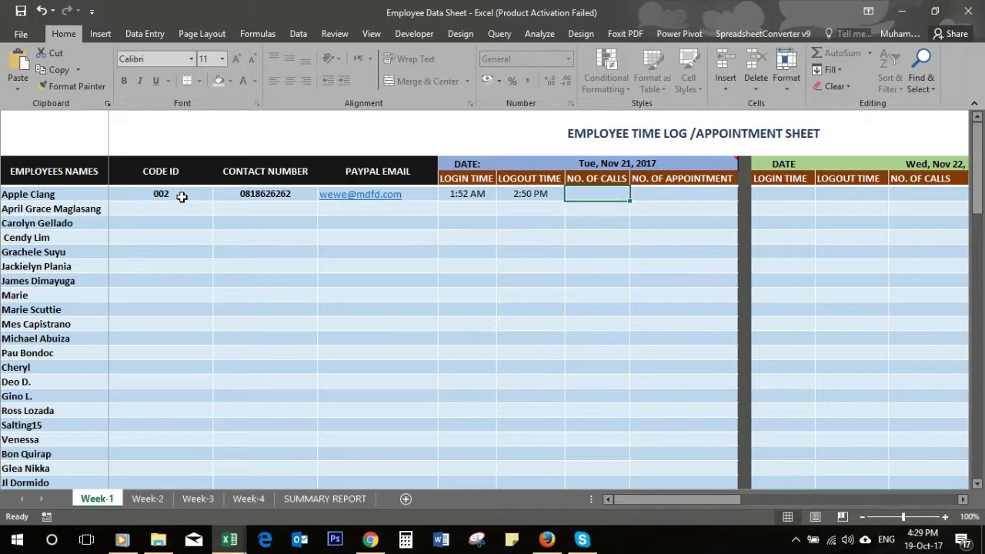
text(5)
key(Tab)
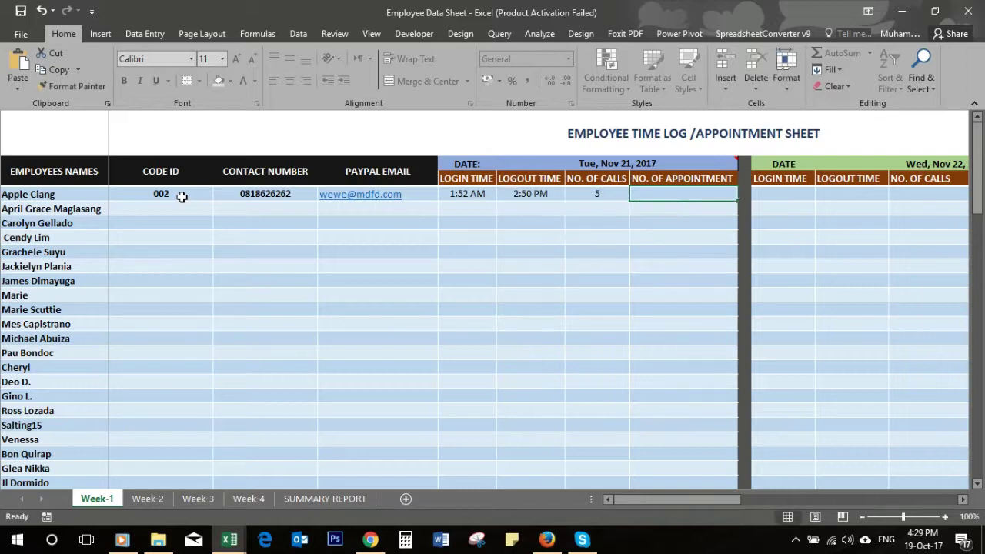
text(36)
key(Tab)
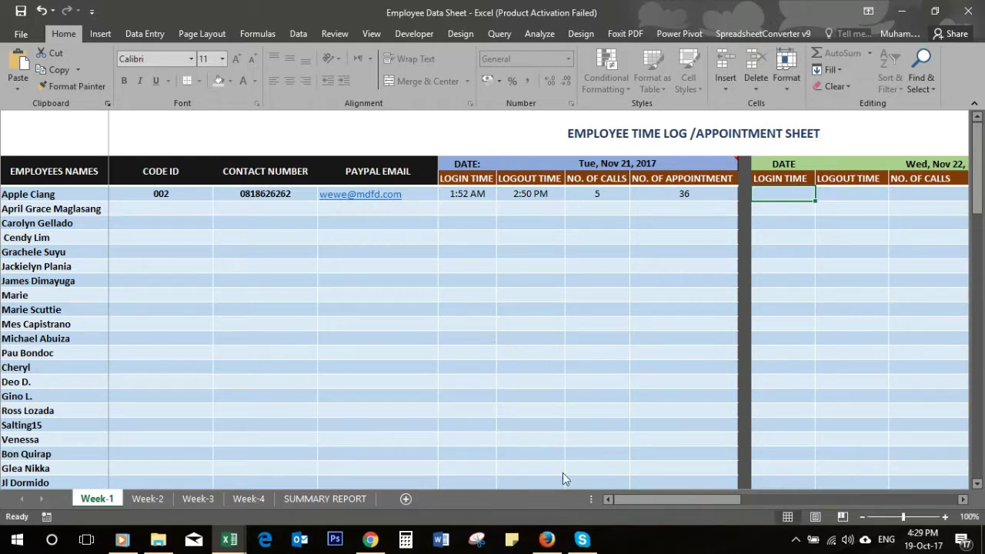
mouse_move(682, 500)
mouse_down()
mouse_move(792, 500)
mouse_move(671, 496)
mouse_up()
- View the SUMMARY REPORT totals, code ID, contact number and email for the first employee
click(316, 499)
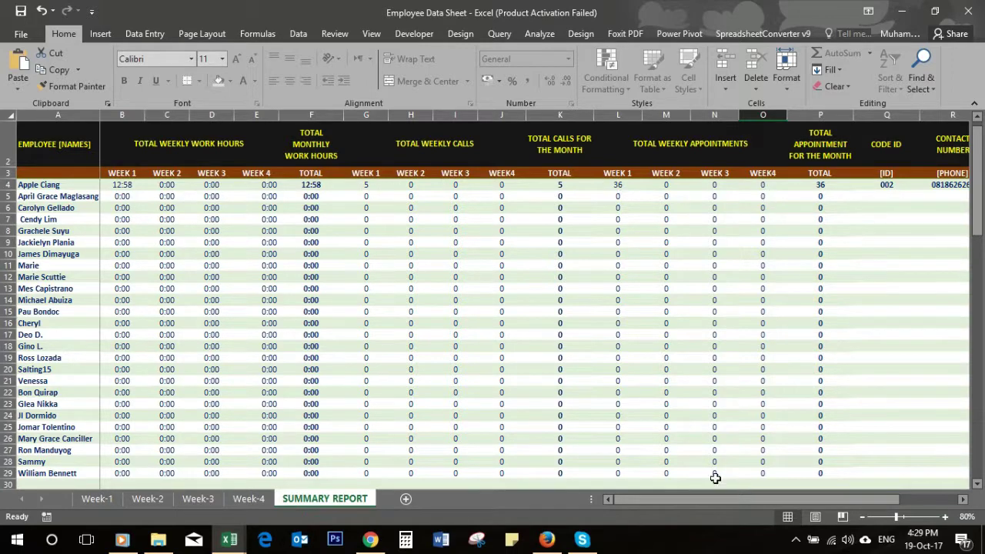
drag(729, 499, 806, 495)
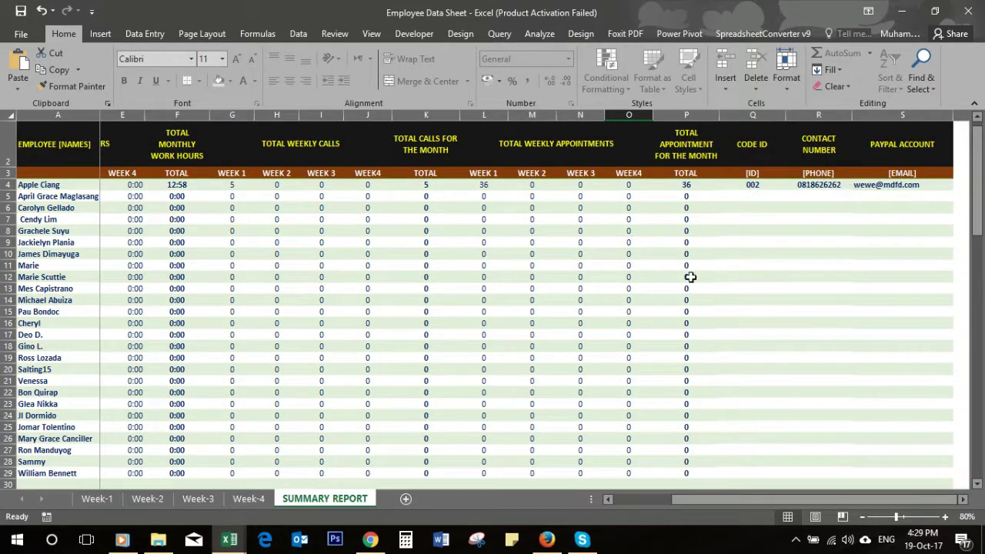
- In the Coin Calculator, enter an amount of 250000 and $45,000.00 trade money
click(902, 11)
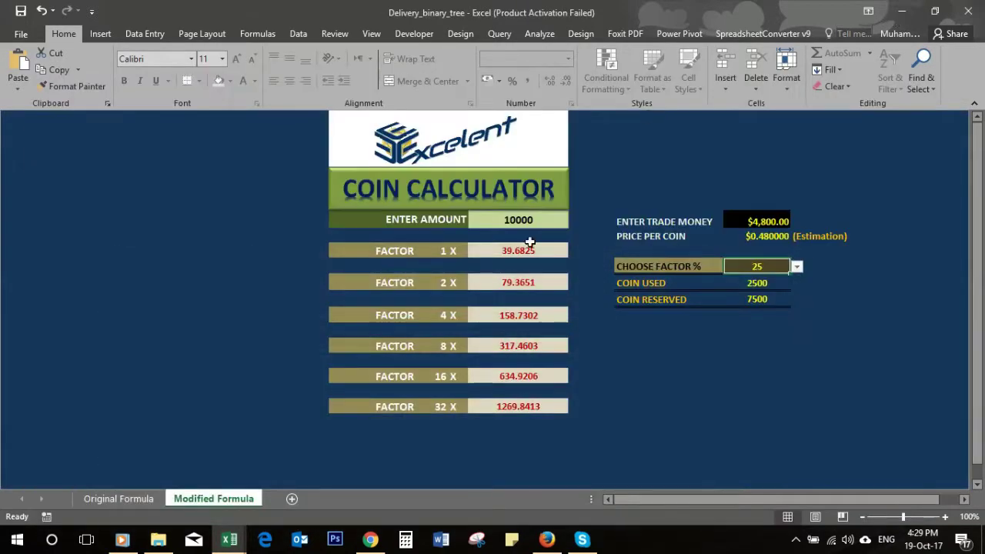
click(516, 225)
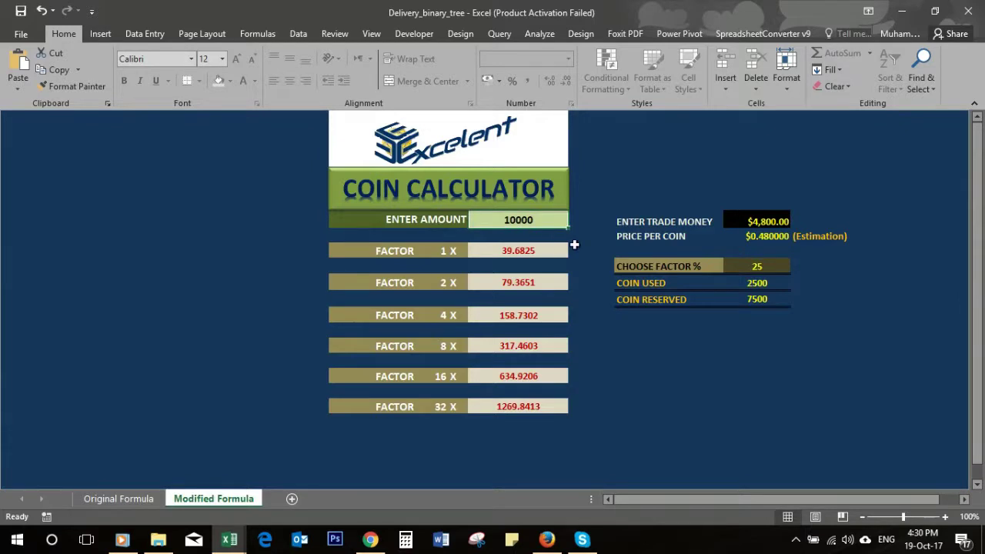
text(250000)
key(Return)
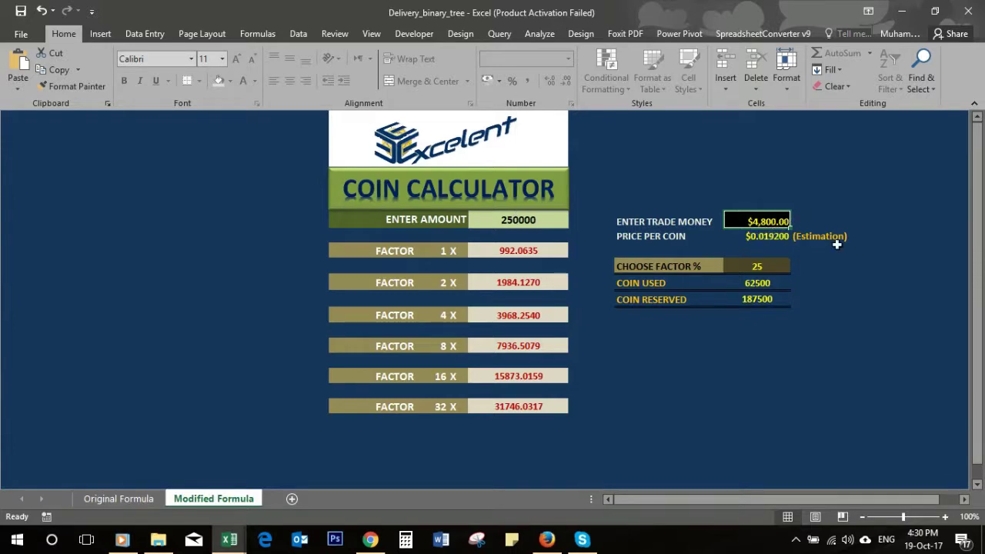
text(45,000)
key(Return)
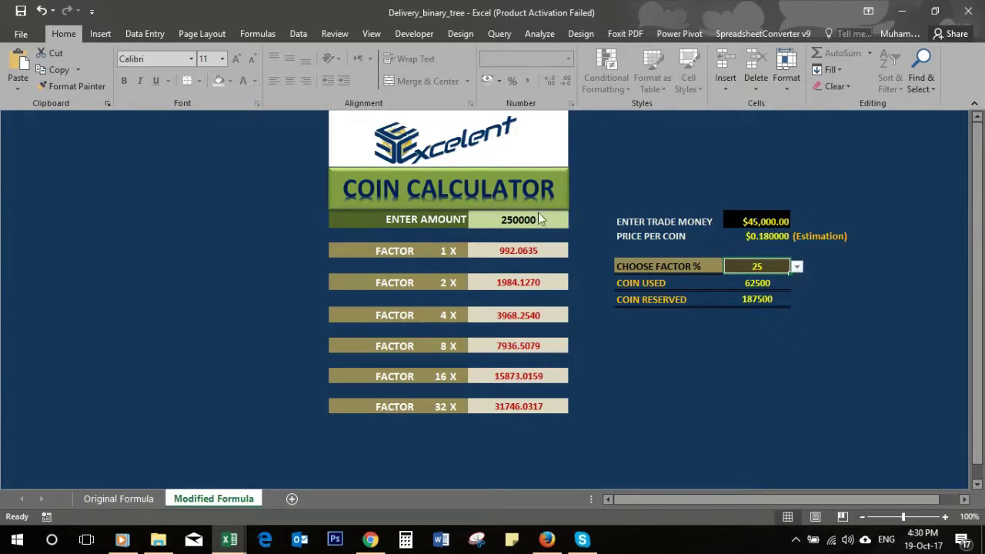
- Try factors 5 and 35, settle on 100 percent, then close the workbook
click(790, 266)
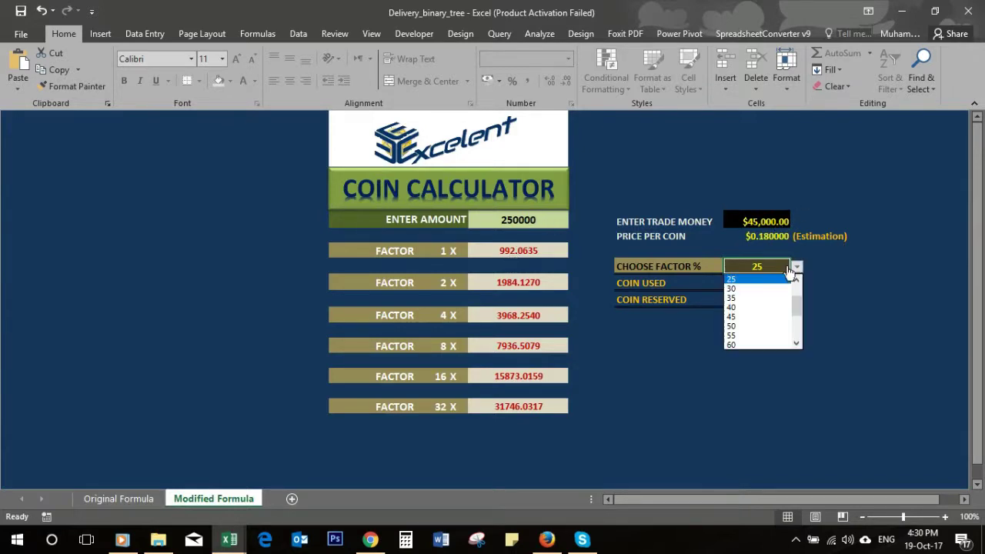
scroll(770, 308, up, 3)
click(776, 286)
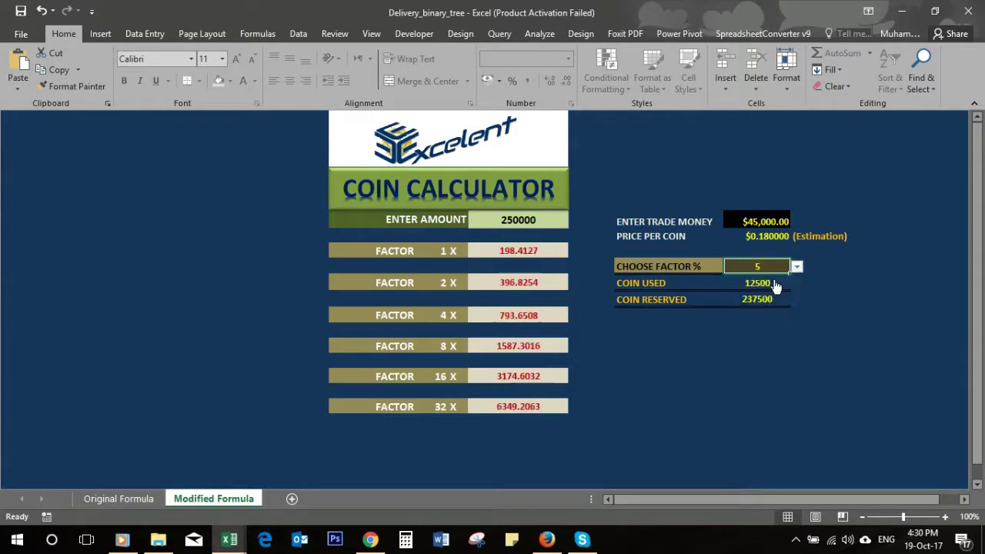
click(797, 266)
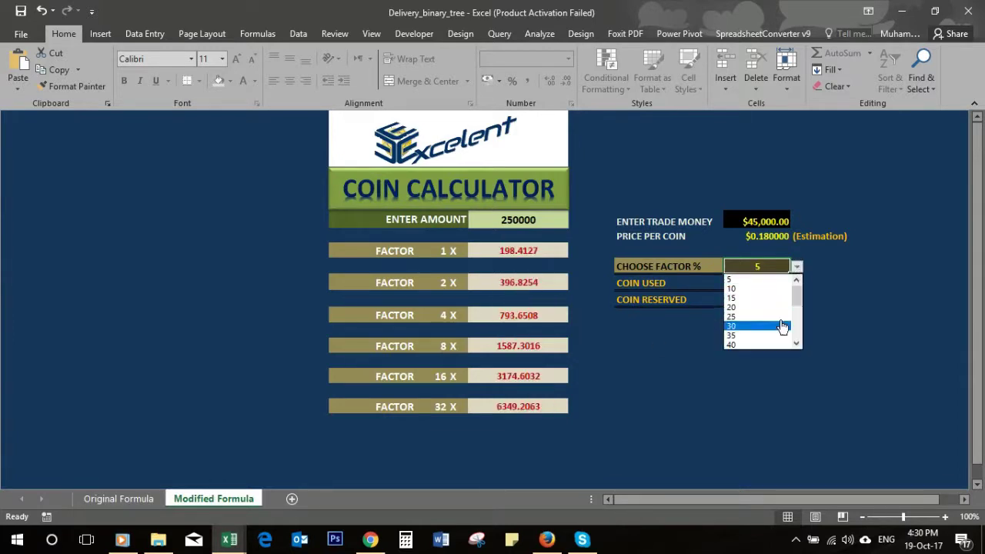
click(773, 336)
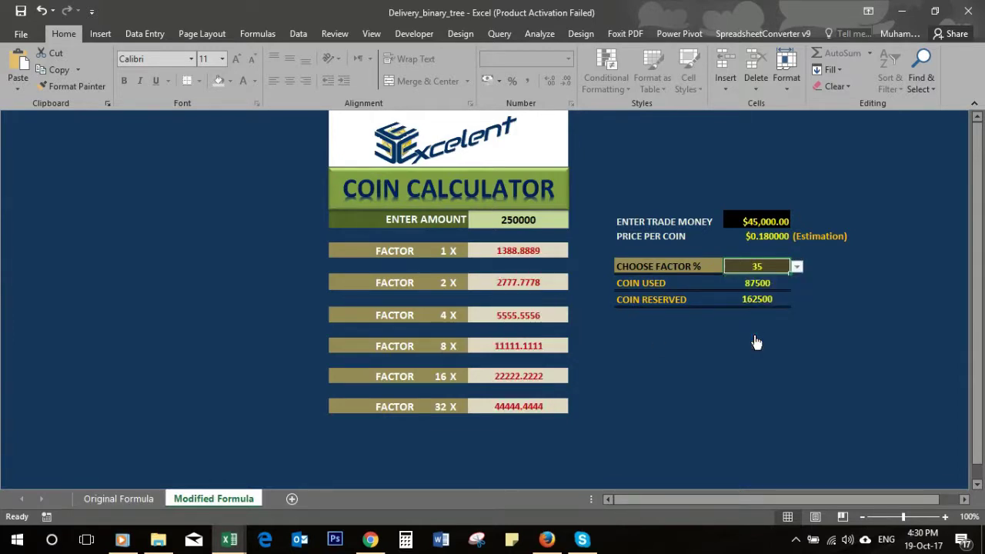
click(797, 266)
drag(797, 304, 796, 334)
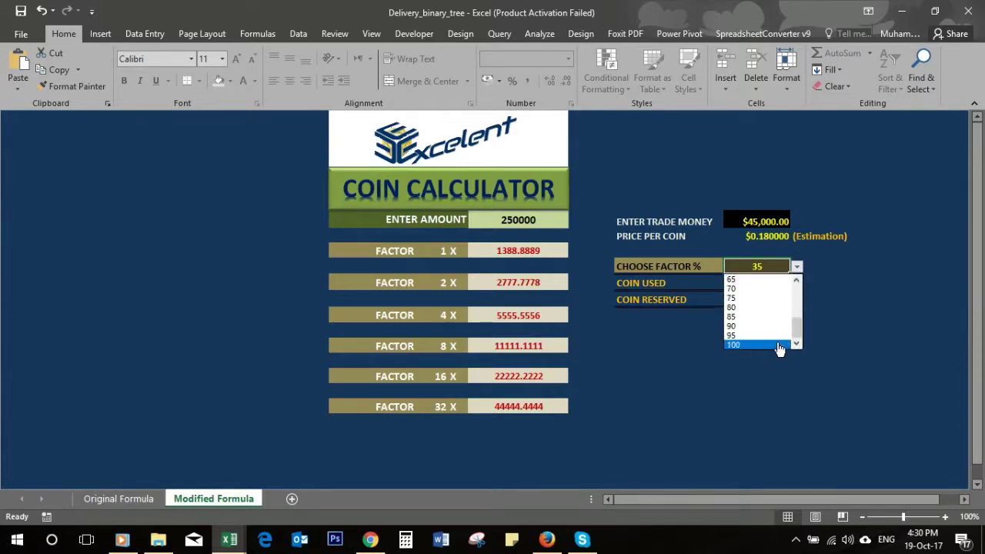
click(777, 343)
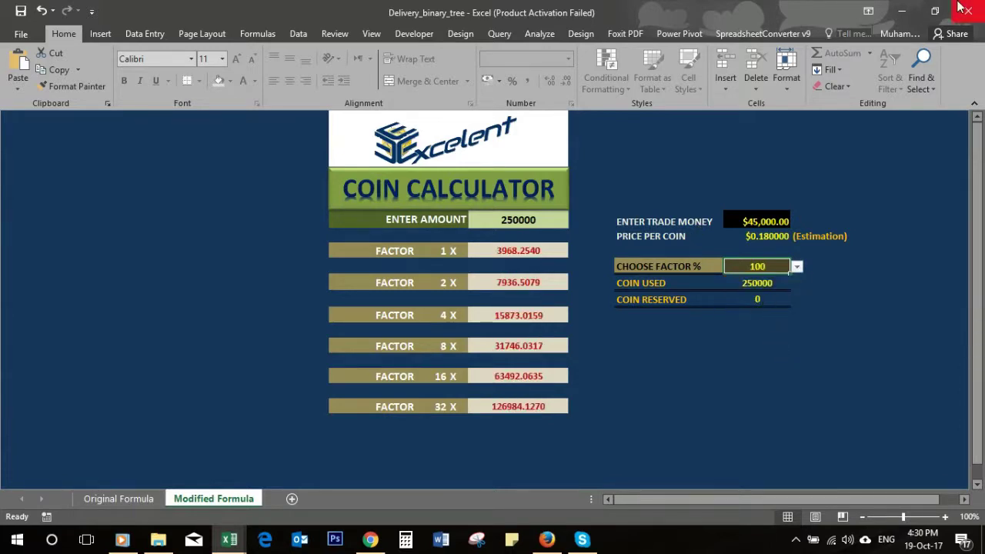
click(902, 11)
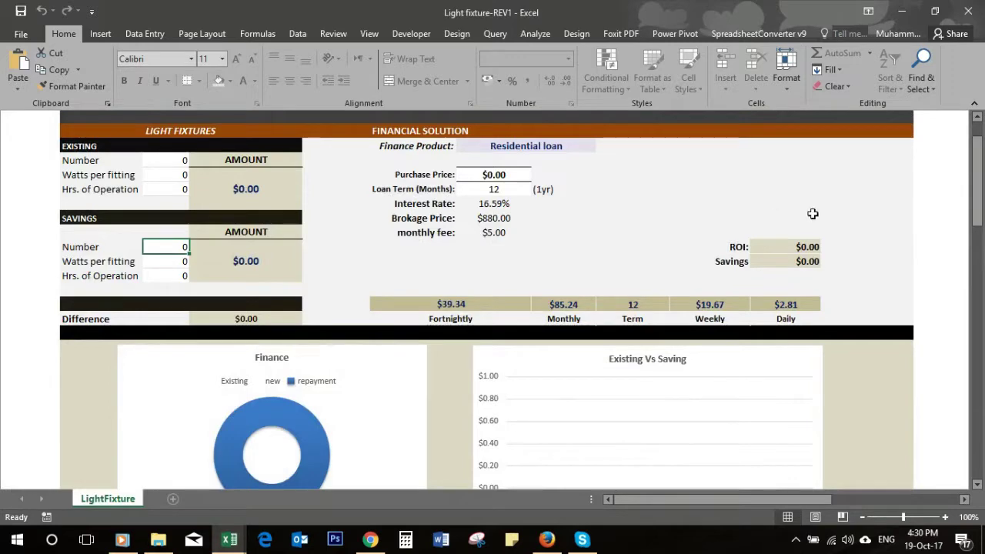
- Enter the existing fixtures: 250 fittings, 300 watts each, 15 hours of operation
mouse_move(974, 220)
mouse_down()
mouse_move(980, 190)
mouse_move(979, 199)
mouse_up()
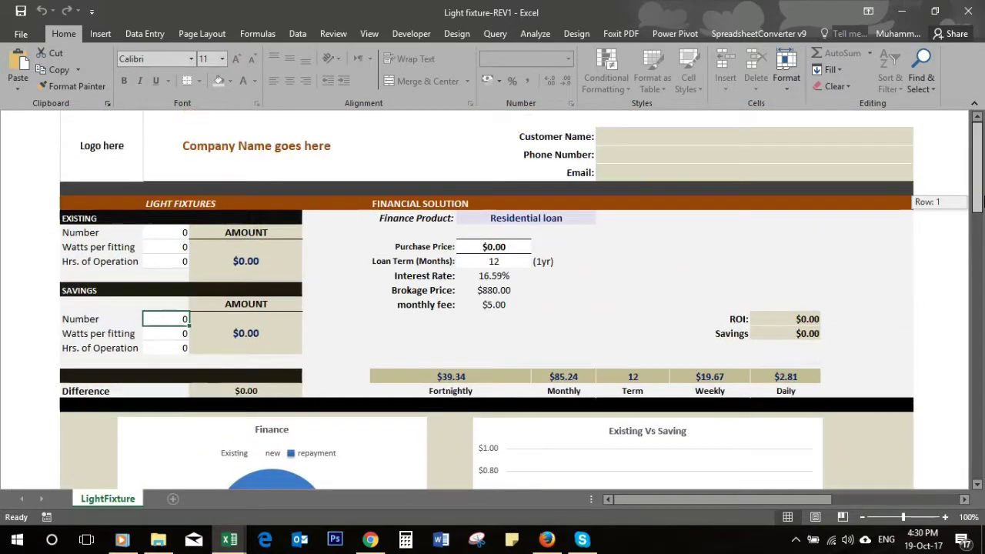
click(654, 139)
click(651, 153)
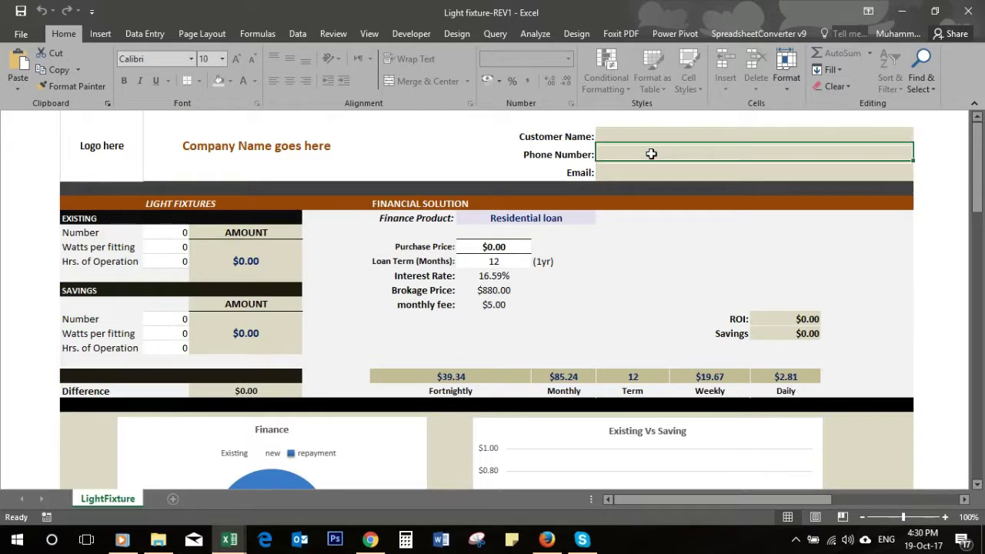
click(639, 171)
click(631, 154)
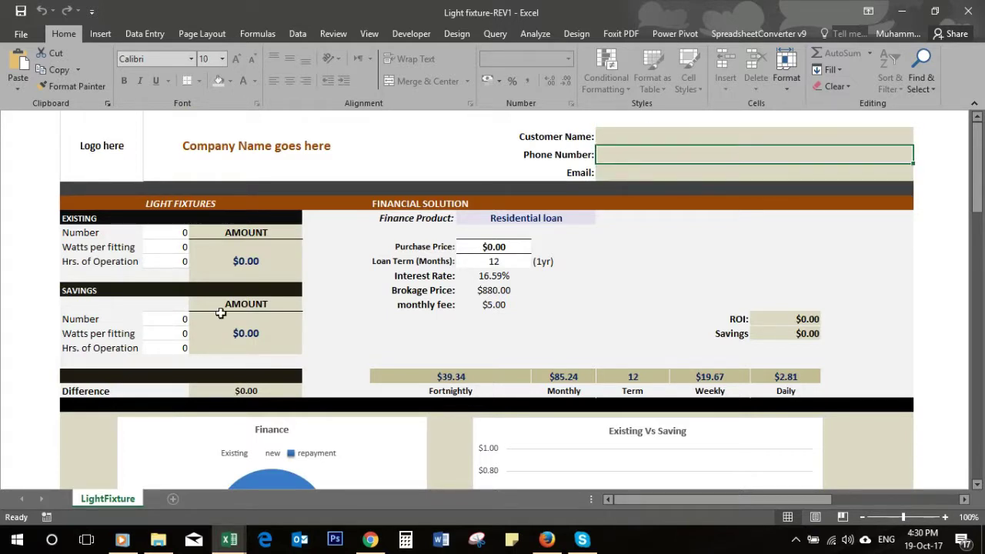
click(175, 232)
text(25)
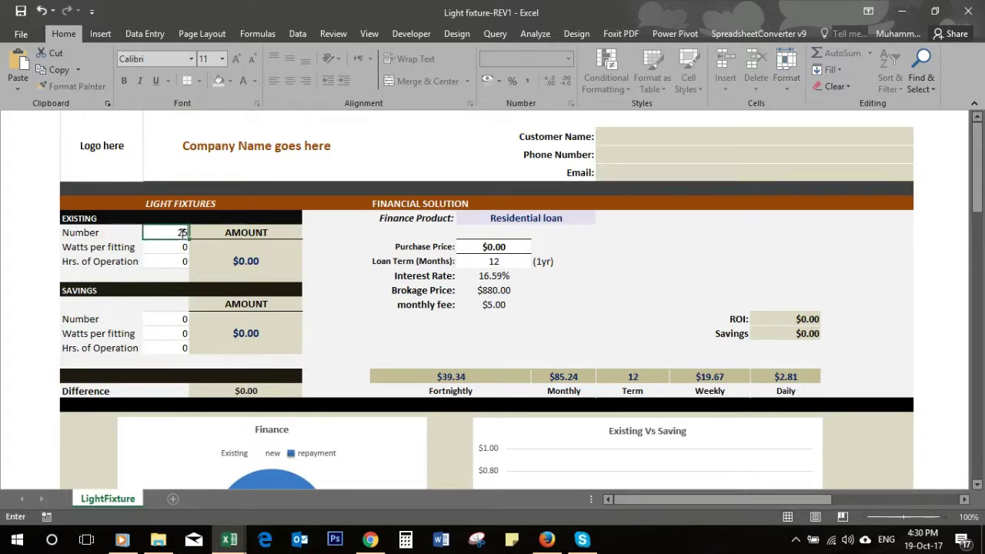
key(Return)
text(300)
key(Tab)
click(156, 261)
text(15)
key(Tab)
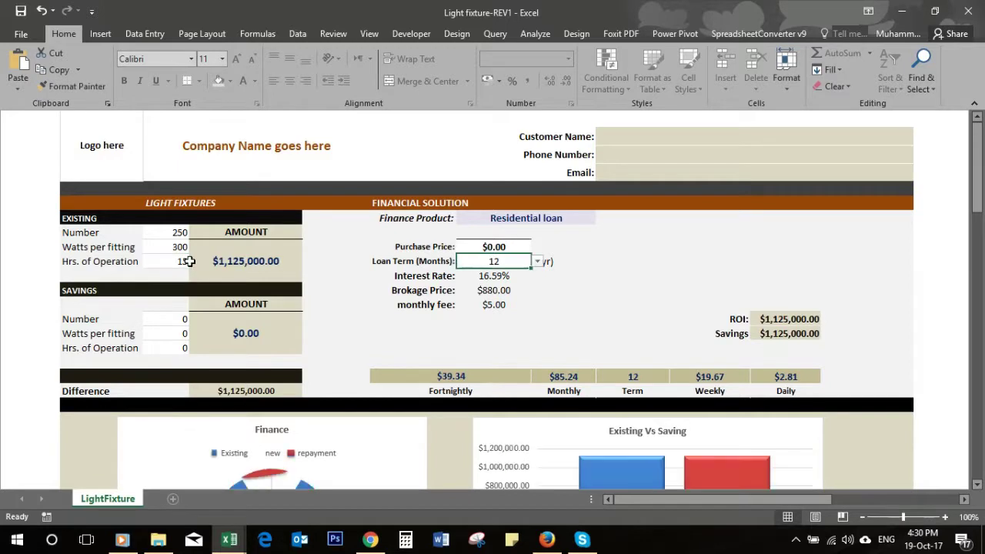
- Enter the savings fixtures: 150 fittings, 250 watts each, 5 hours of operation
click(159, 318)
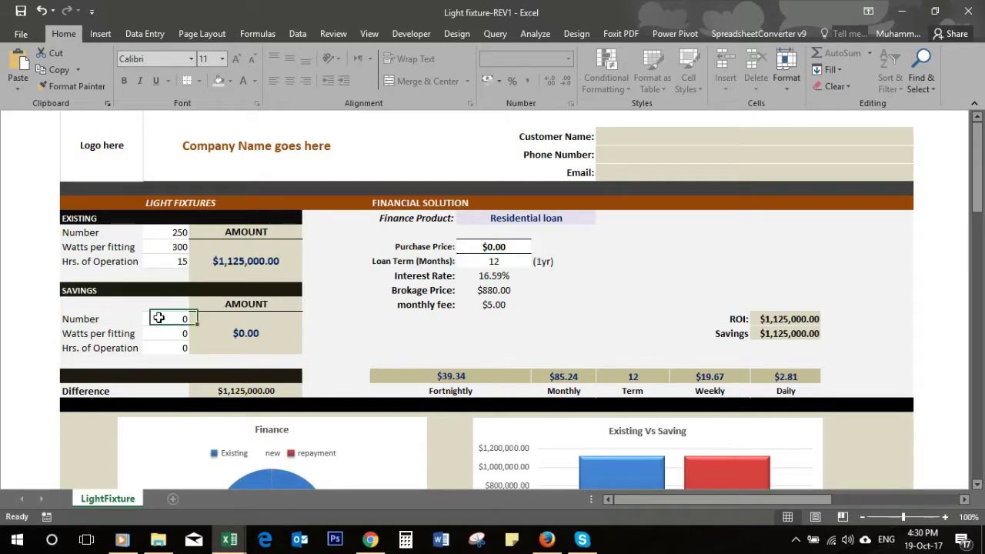
text(3)
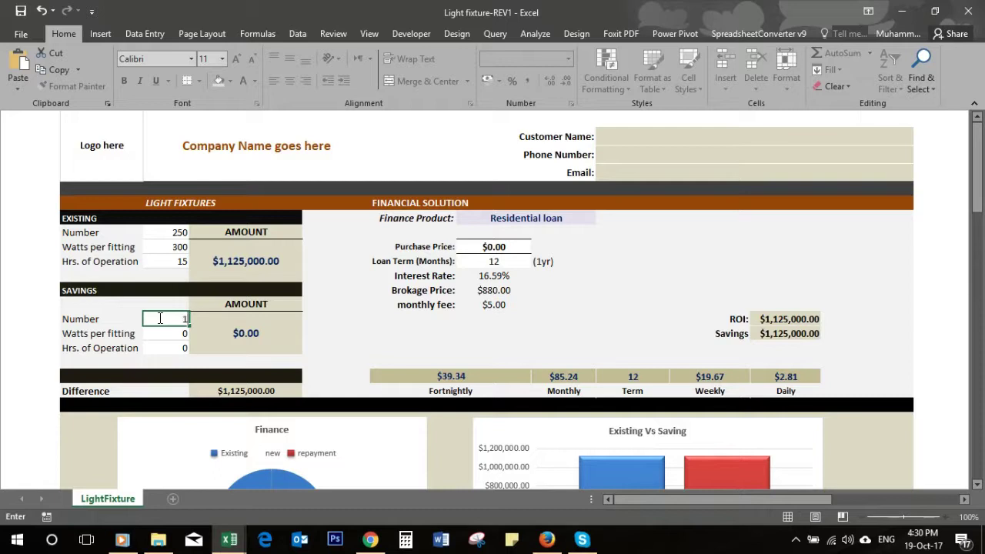
text(50)
key(Return)
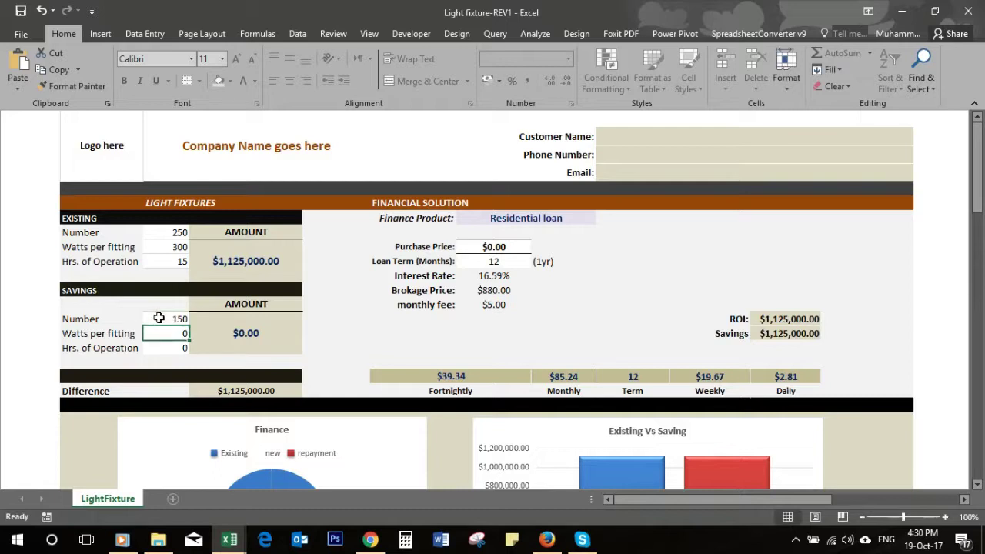
text(25)
key(Return)
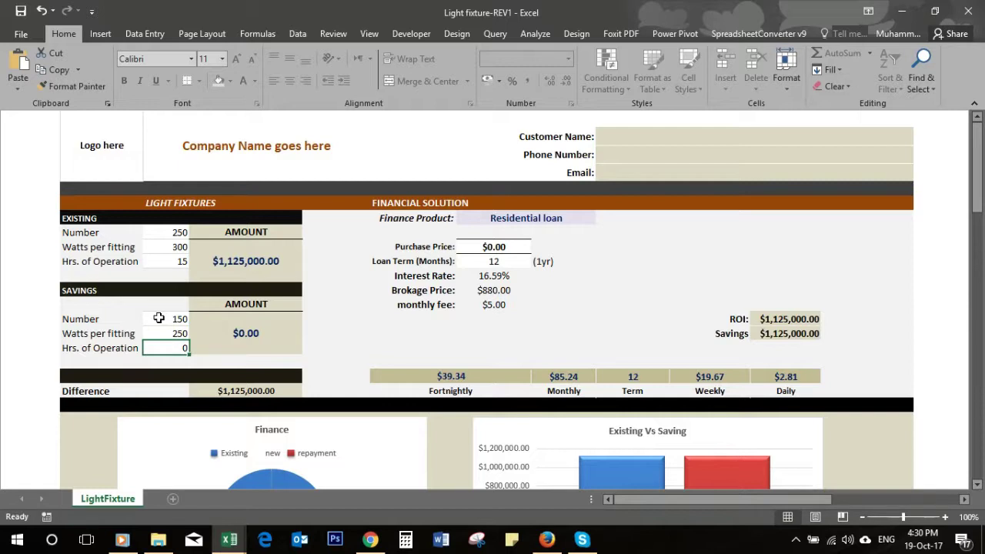
text(5)
key(Return)
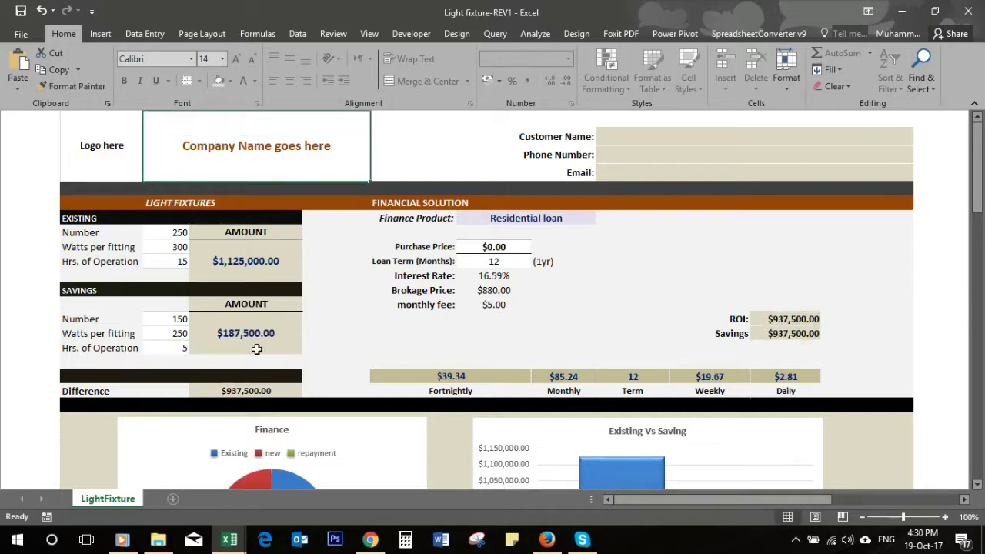
- Set a $25,000 purchase price and a 36-month loan term
click(476, 248)
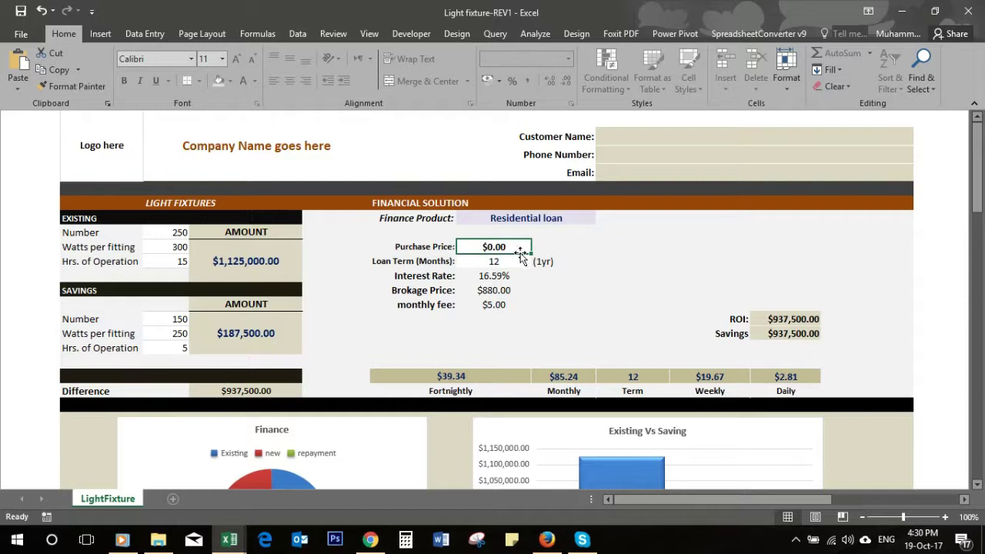
text(25000)
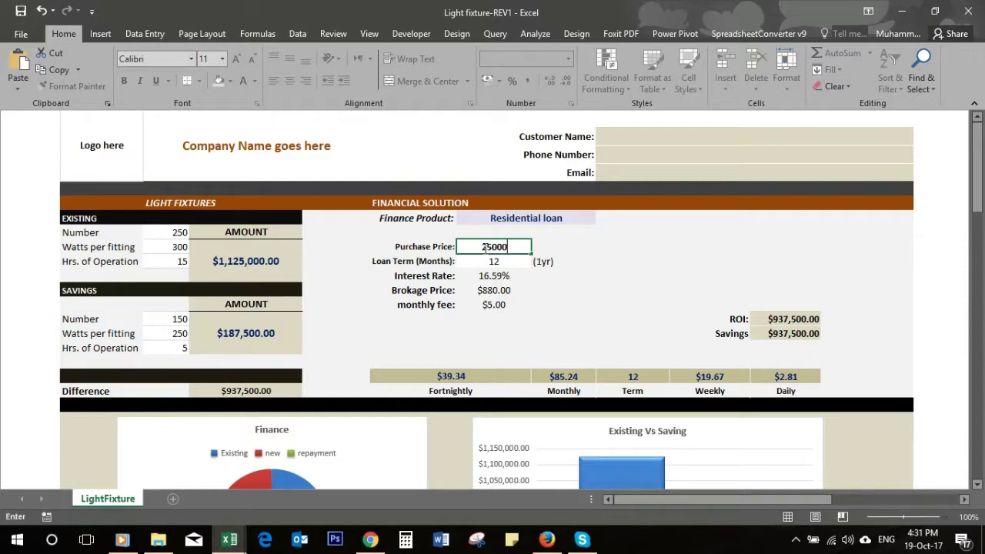
key(Return)
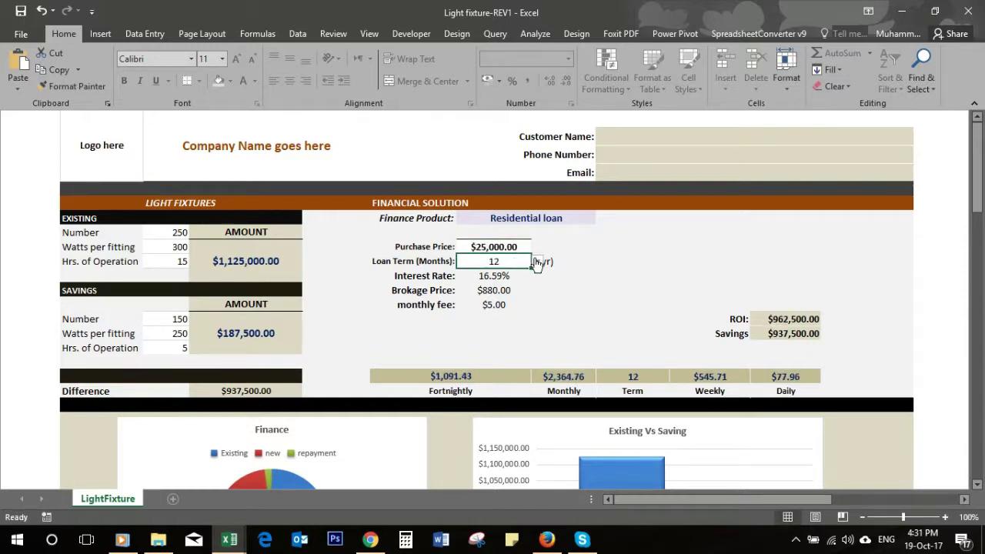
click(535, 262)
click(502, 292)
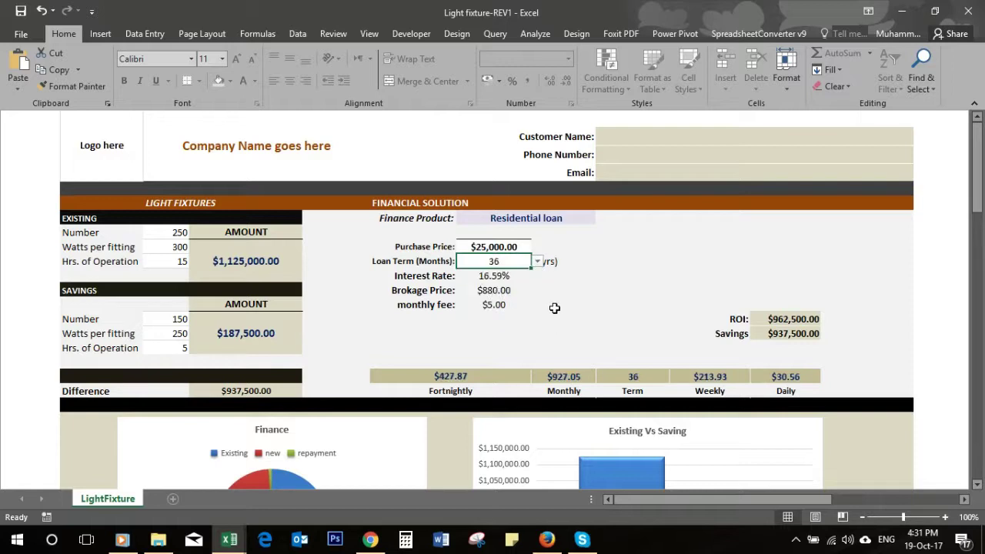
click(500, 246)
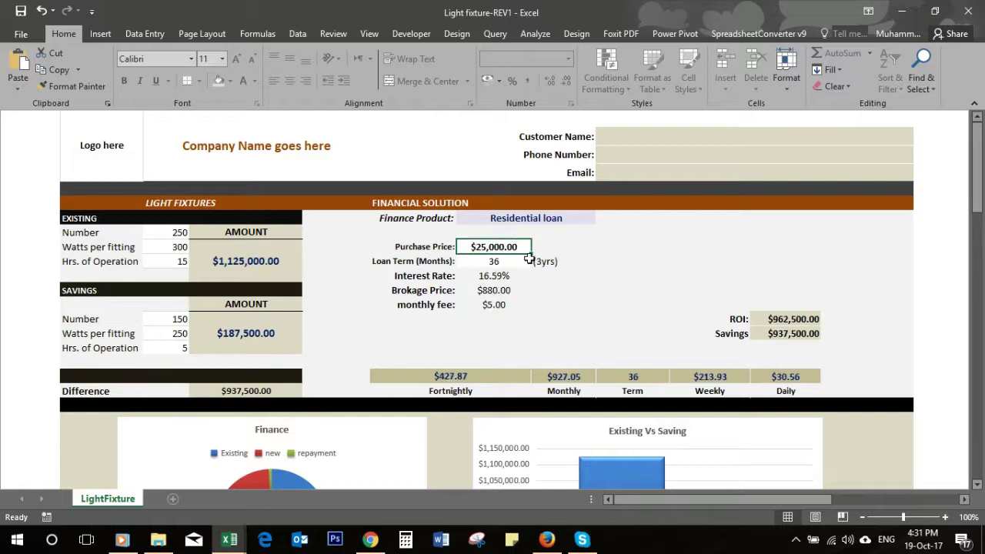
click(517, 262)
click(537, 262)
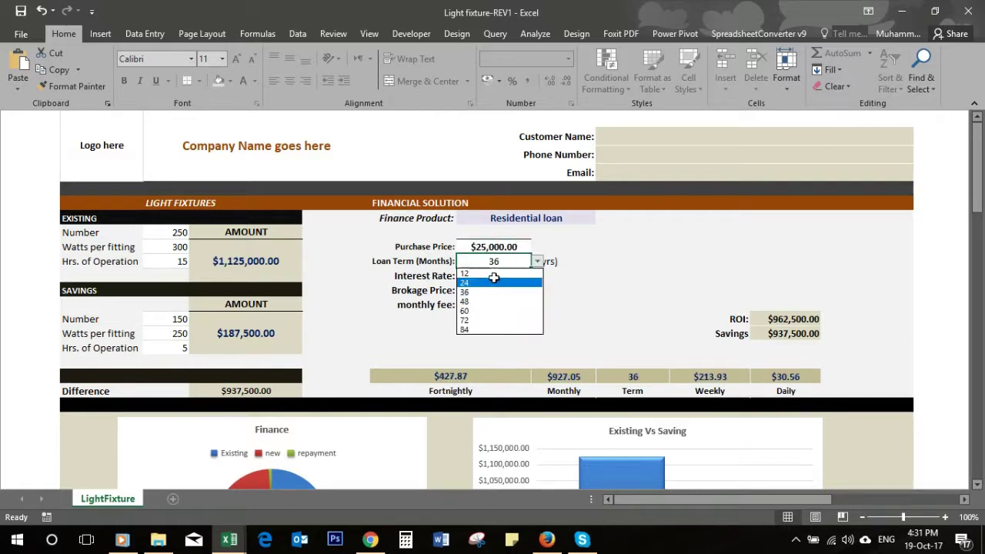
click(493, 282)
click(492, 246)
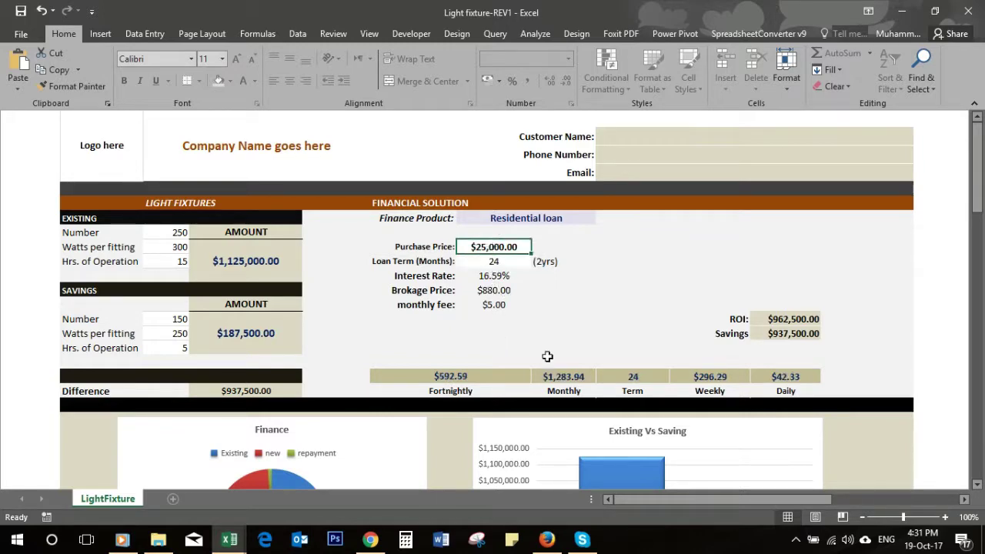
drag(976, 210, 977, 220)
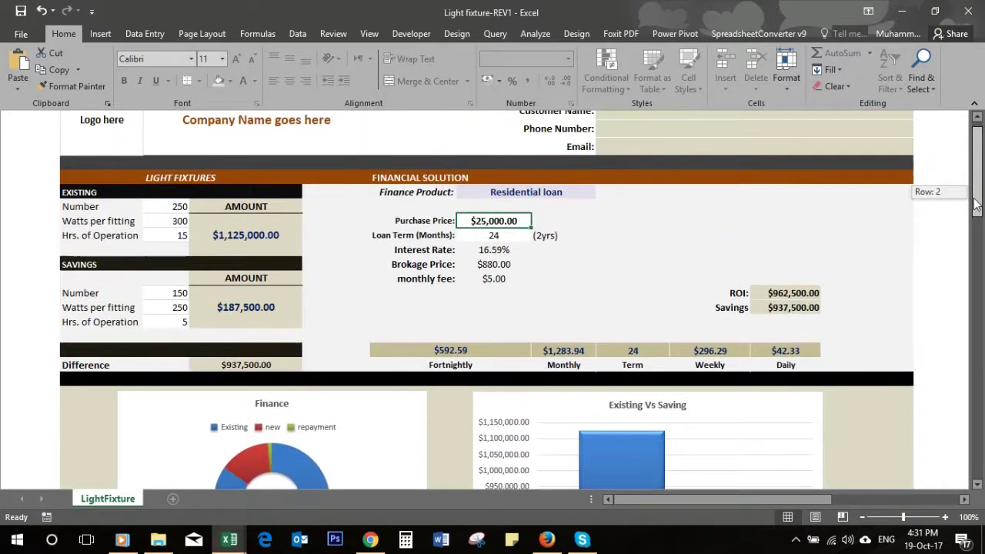
drag(977, 219, 977, 189)
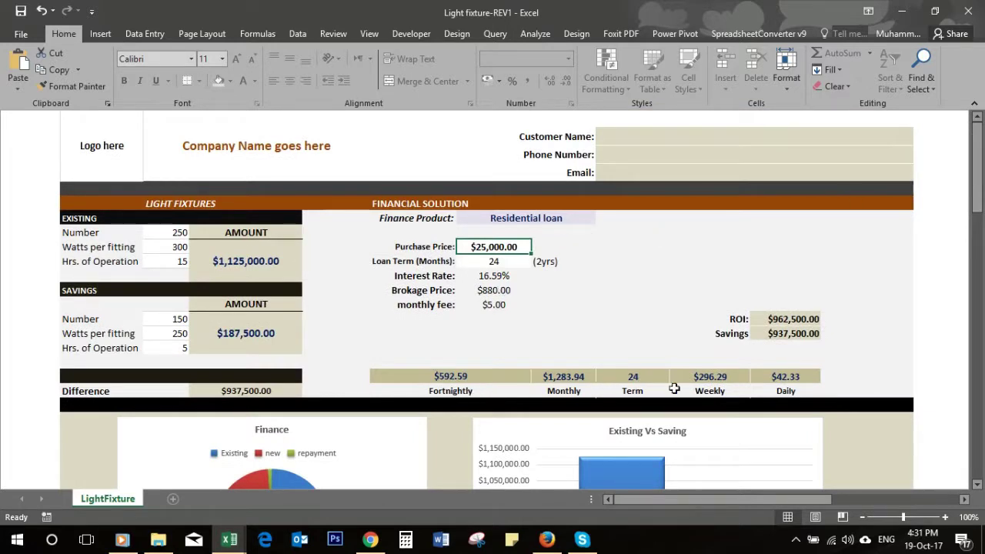
click(562, 221)
click(605, 219)
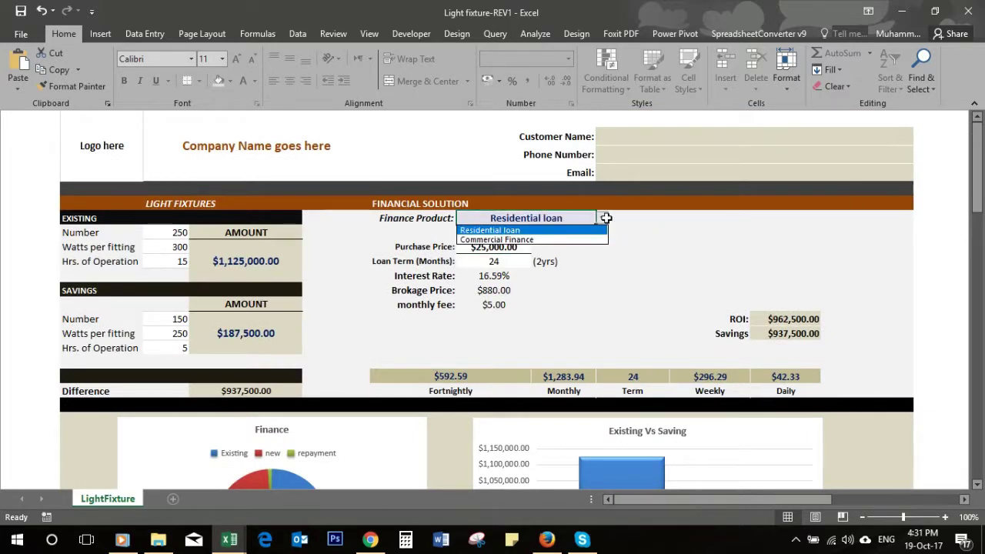
click(569, 231)
click(599, 218)
click(572, 240)
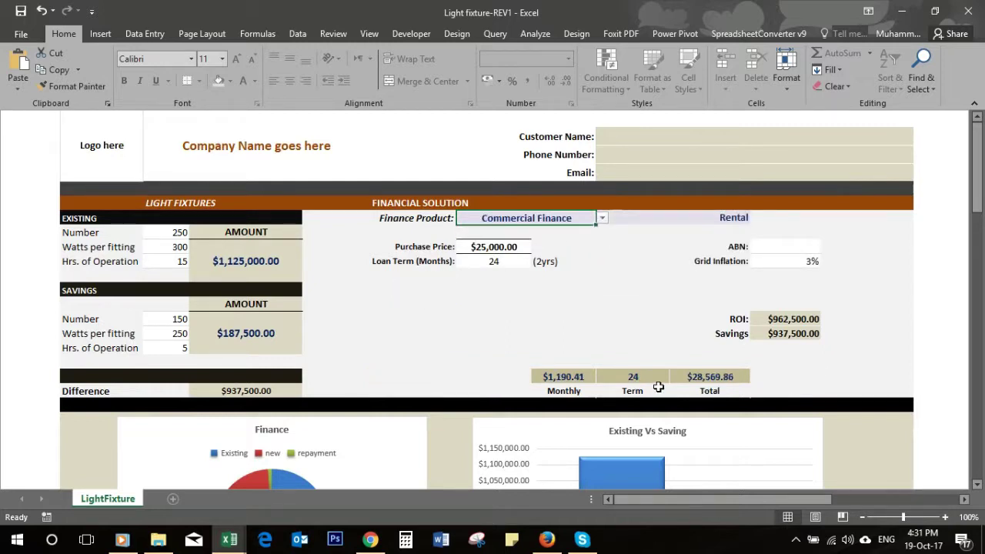
click(737, 218)
click(761, 218)
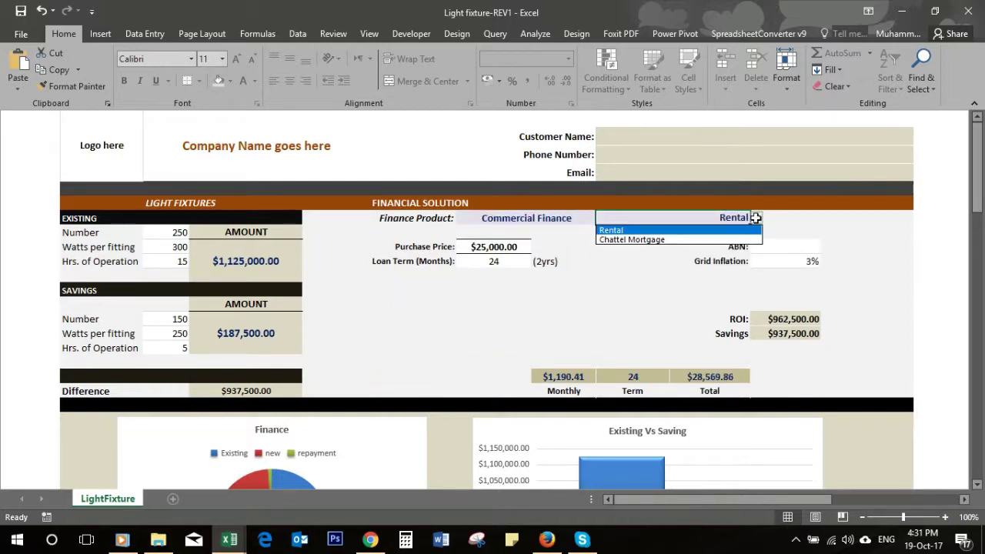
click(723, 240)
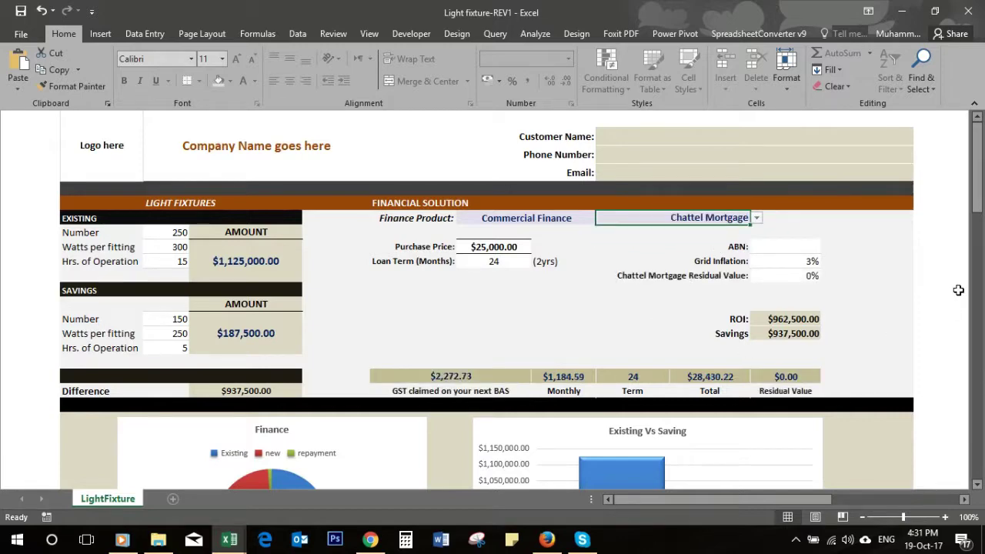
drag(976, 201, 974, 213)
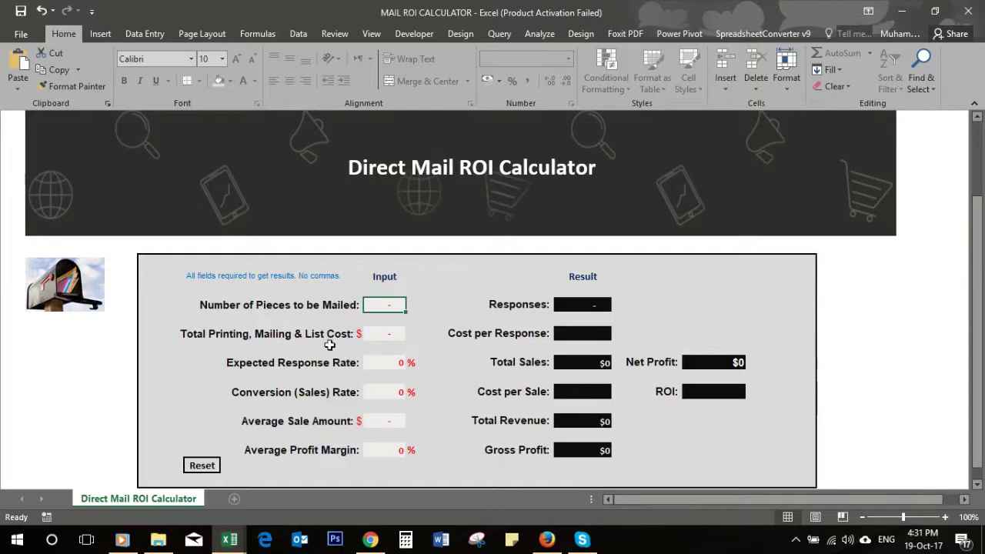
- Enter 52,000 pieces mailed, $3,522 cost and a 2% expected response rate
text(52000)
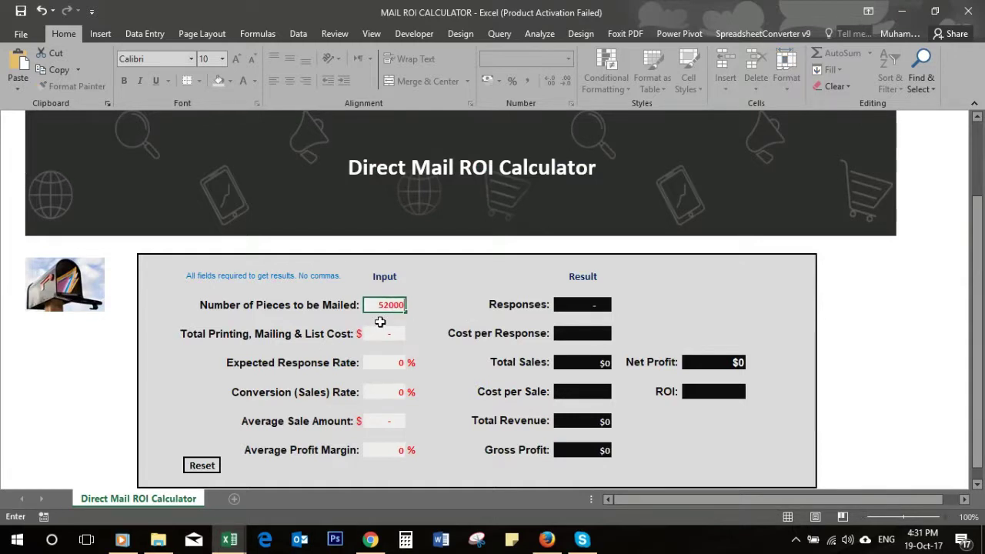
key(Return)
text(352)
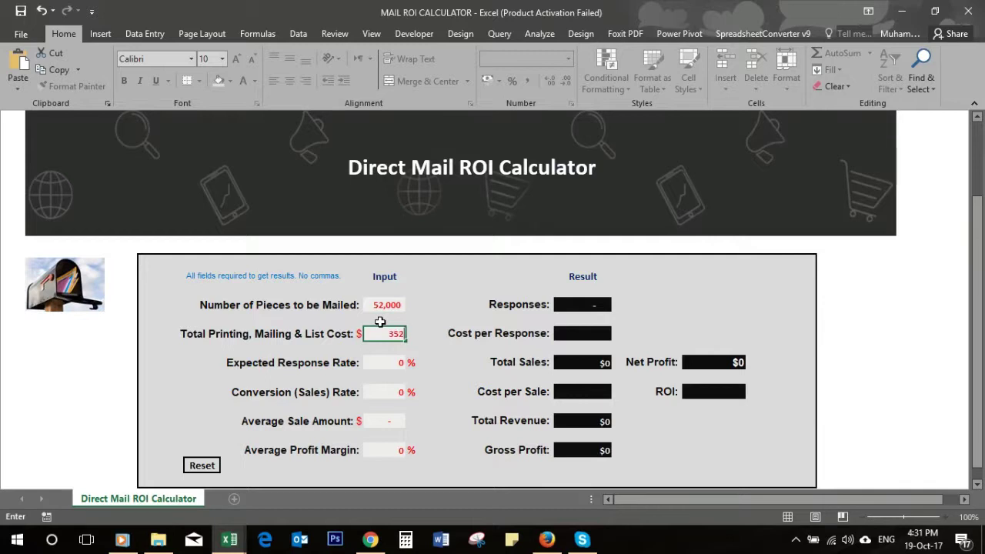
key(Return)
key(Return)
key(Up)
text(2)
key(Return)
- Enter a 32% conversion rate, $25 average sale and 10% profit margin, then minimize Excel
text(32)
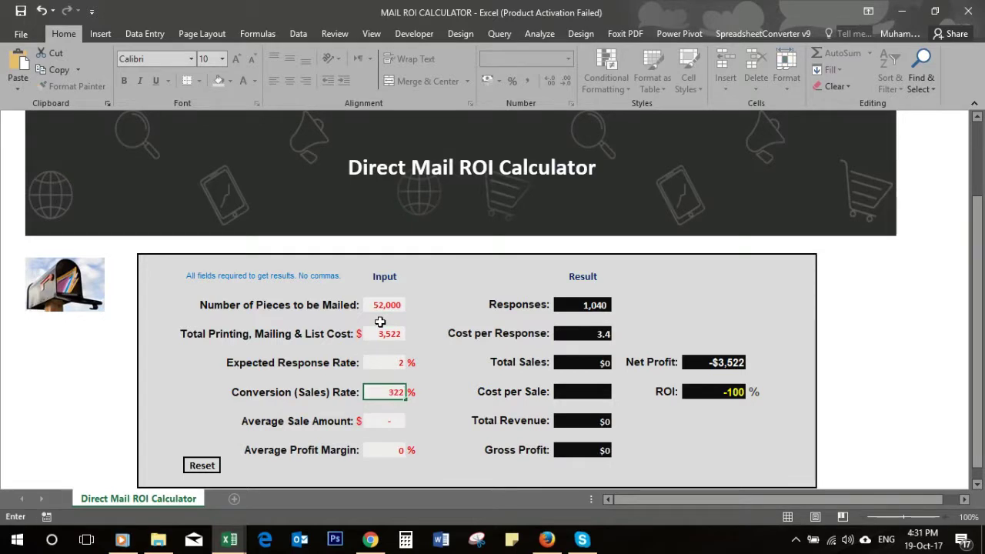
key(Return)
text(25)
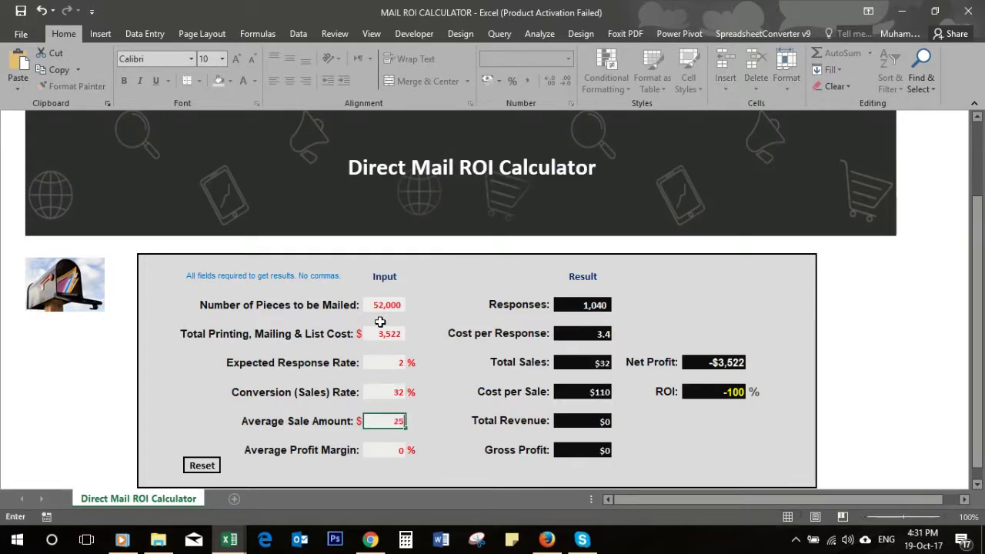
key(Return)
text(10)
key(Return)
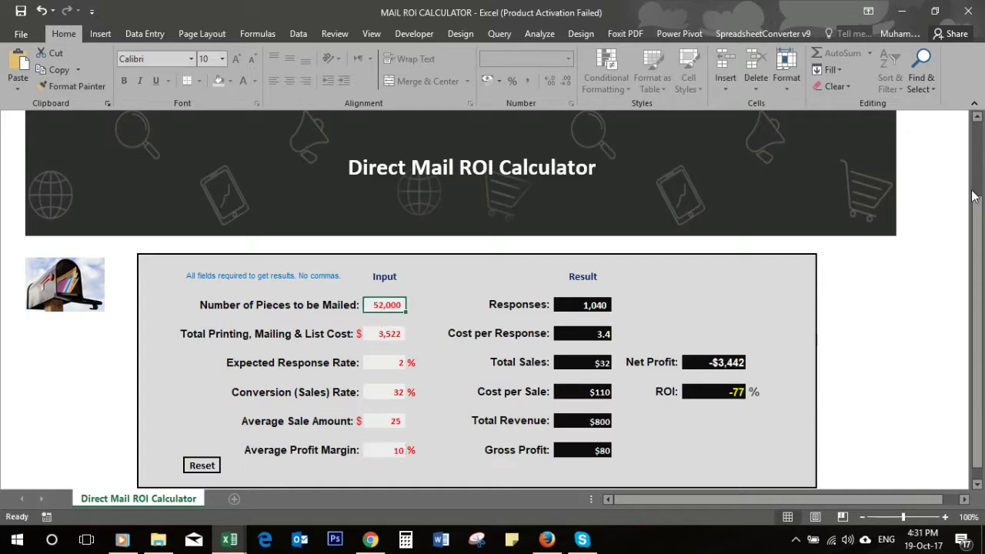
click(897, 7)
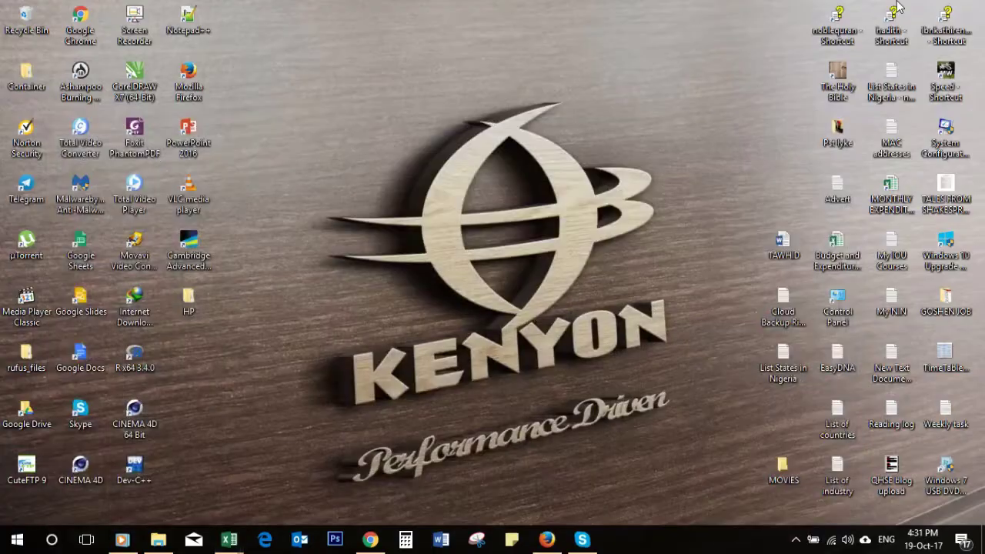
- Open mail-roi.htm from the roi folder in Firefox
click(158, 539)
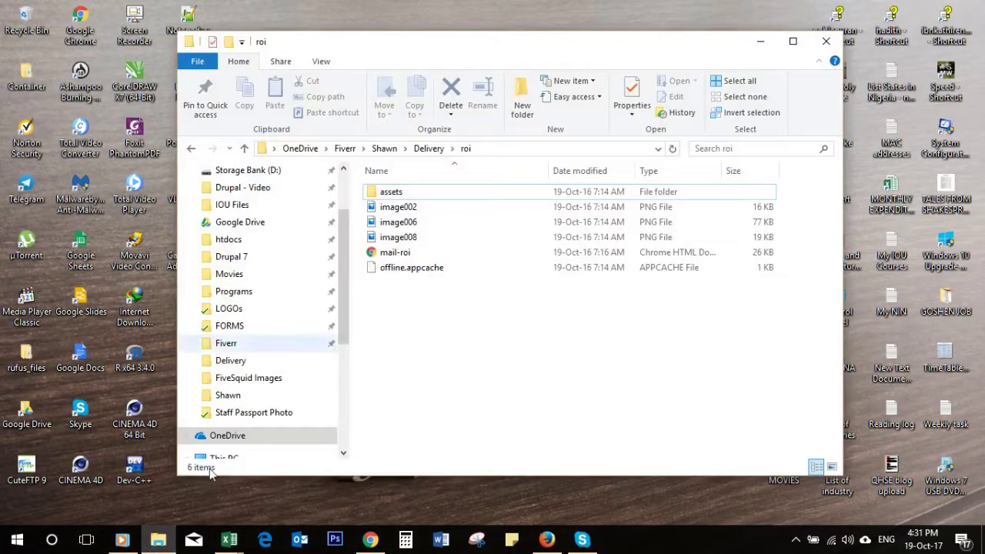
click(762, 43)
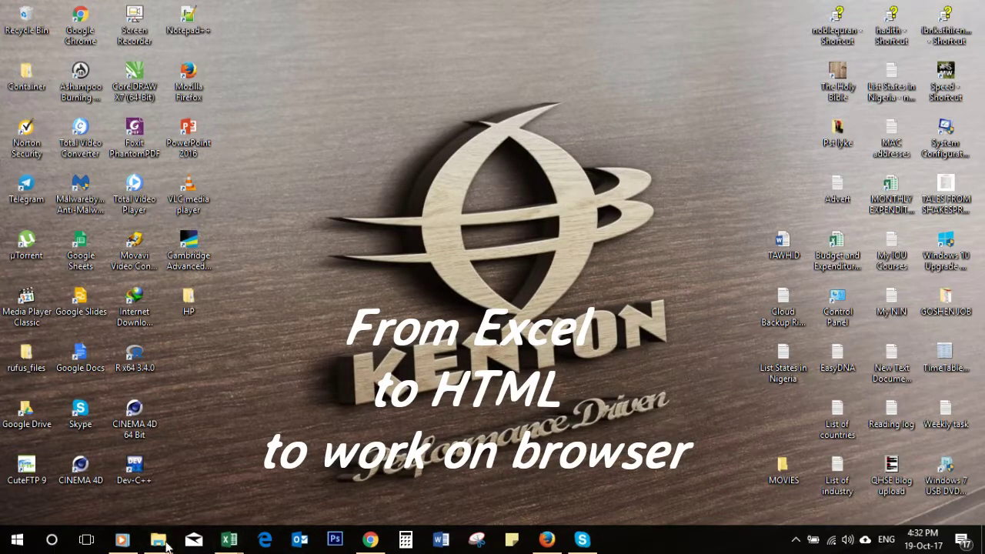
click(462, 355)
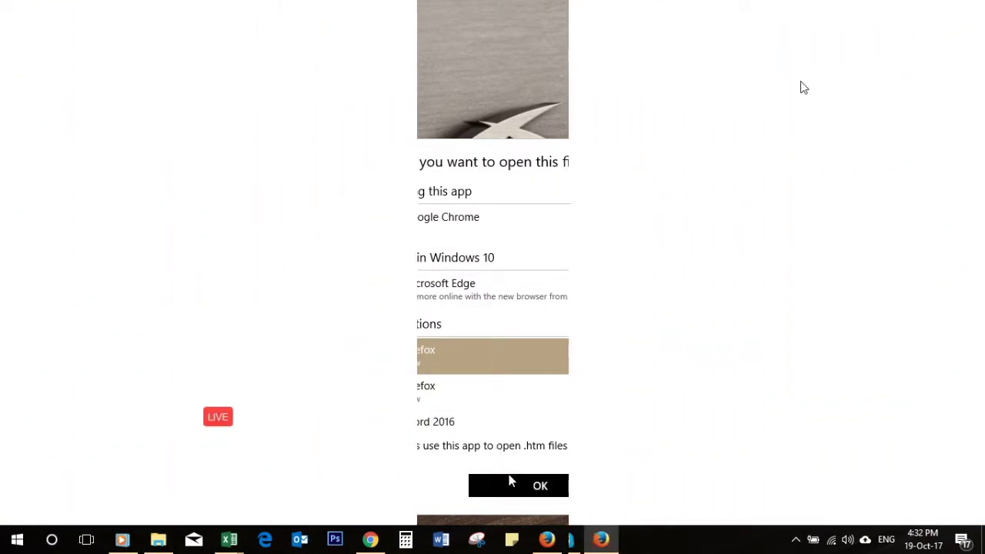
click(510, 483)
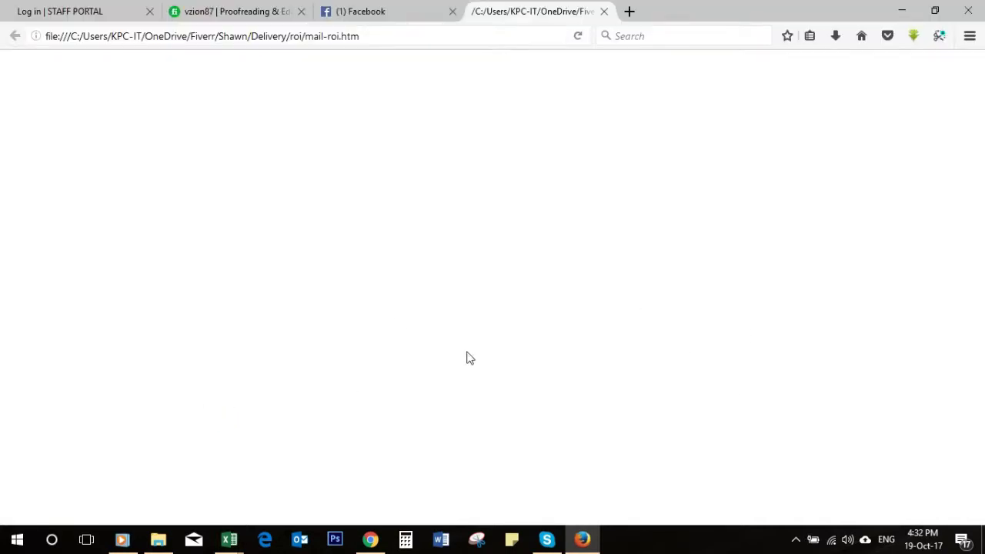
- Scroll the exported ROI page in Firefox, then bring back the MAIL ROI CALCULATOR workbook
scroll(983, 225, down, 3)
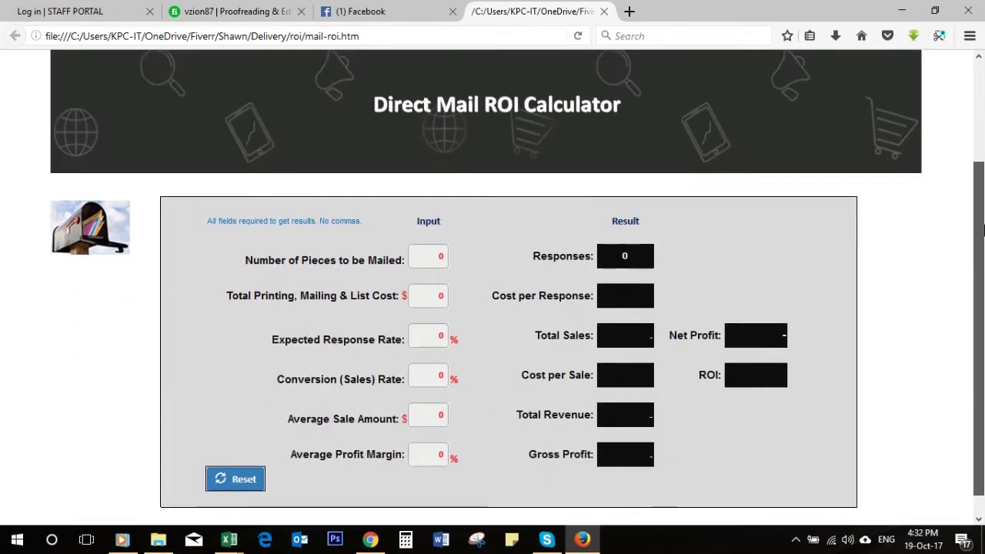
scroll(983, 158, up, 3)
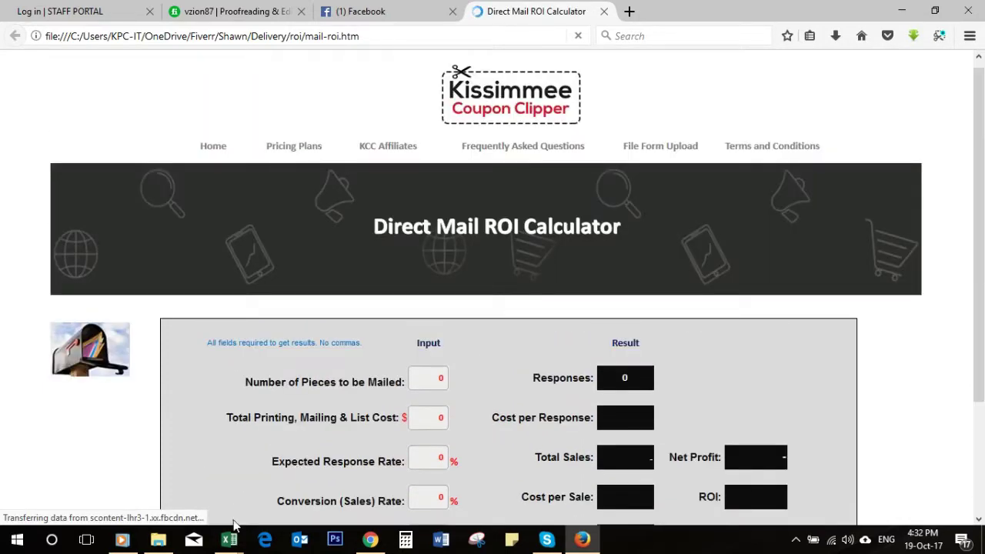
mouse_move(230, 539)
click(74, 491)
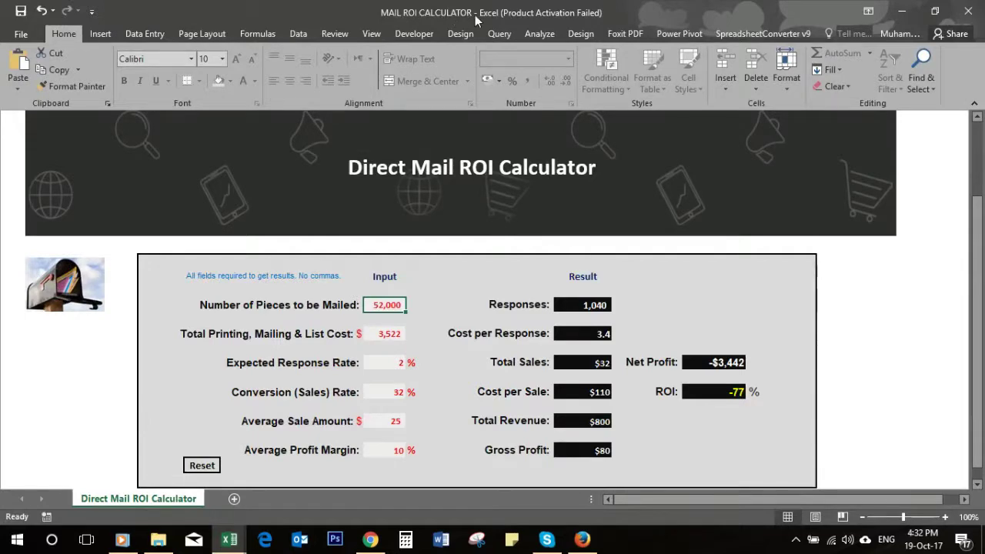
- Scroll the MAIL ROI CALCULATOR sheet back to the top and minimize Excel to reveal Firefox's mail-roi.htm page
drag(978, 223, 978, 123)
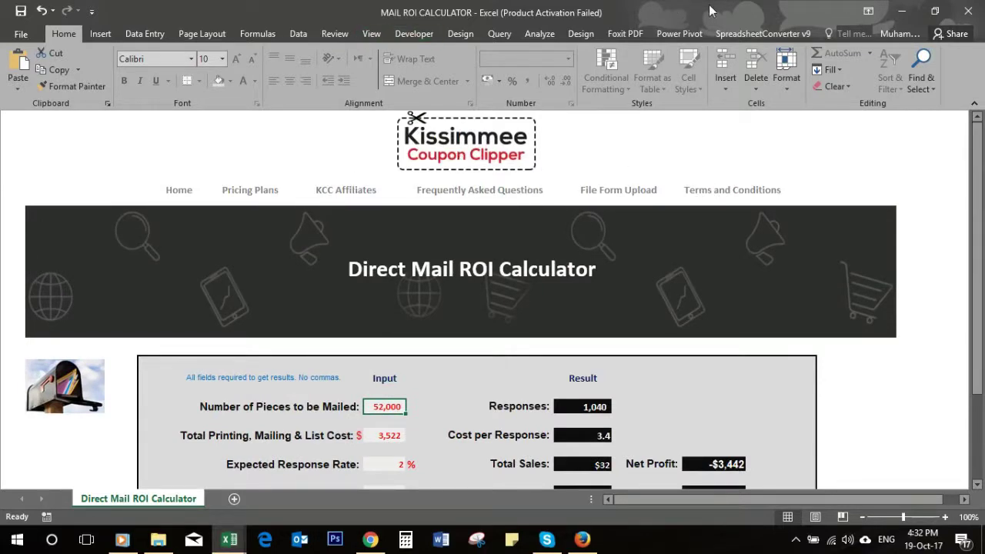
click(902, 11)
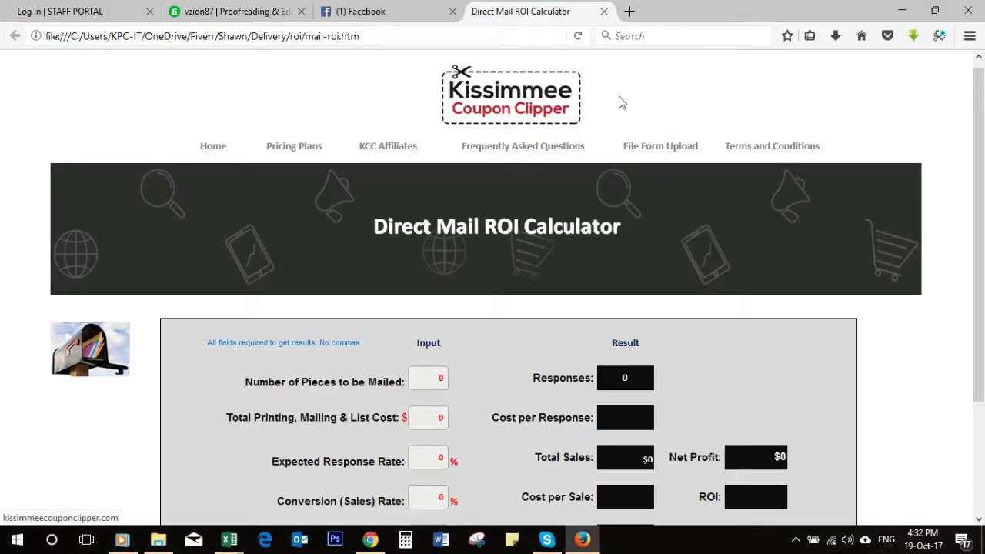
scroll(453, 199, down, 3)
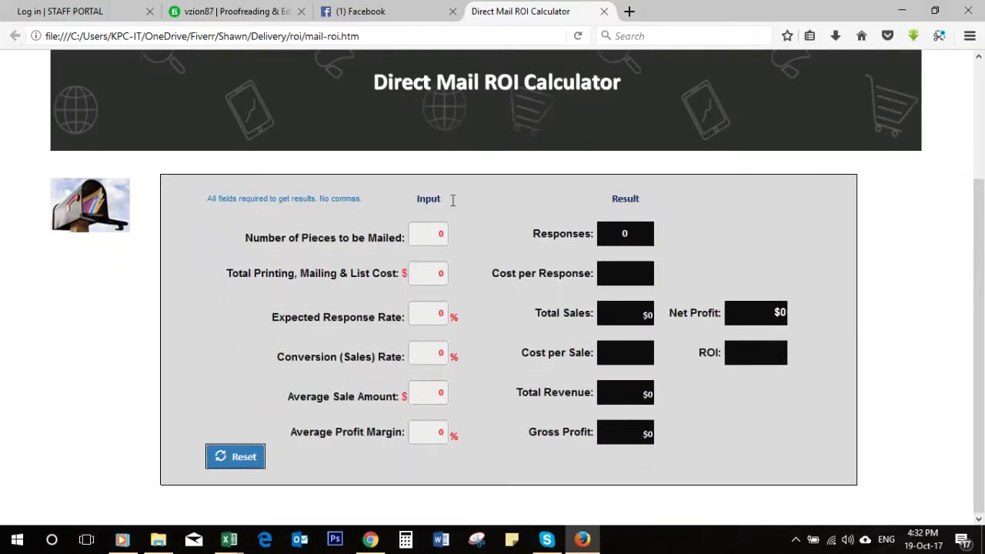
text(53,300)
key(Tab)
text(225)
key(Tab)
text(2)
key(Tab)
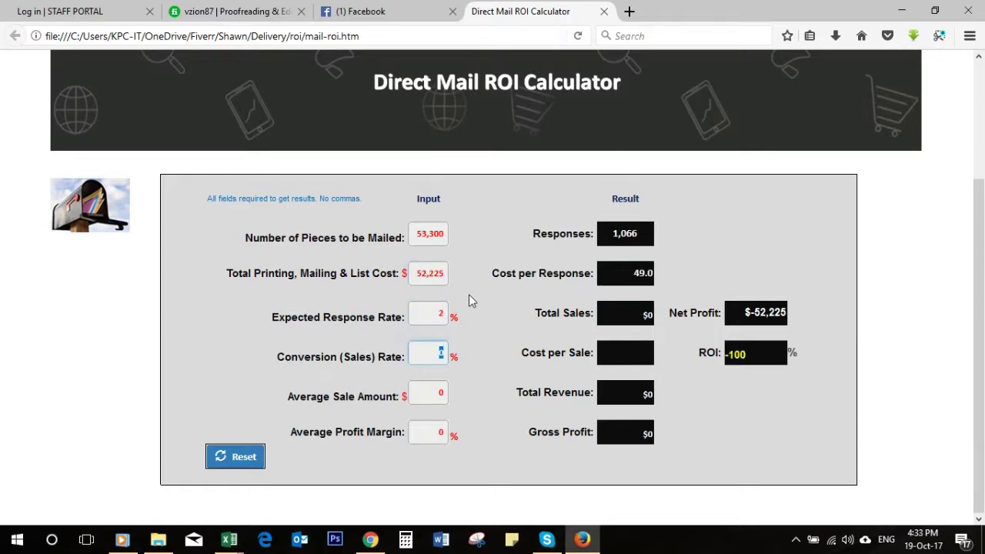
text(25)
key(Tab)
text(175)
key(Tab)
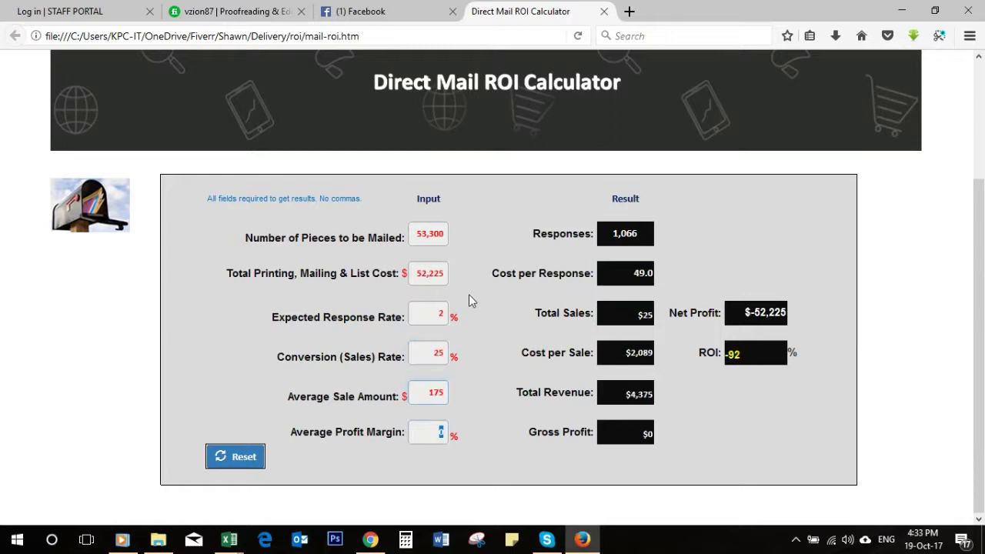
text(80)
key(Tab)
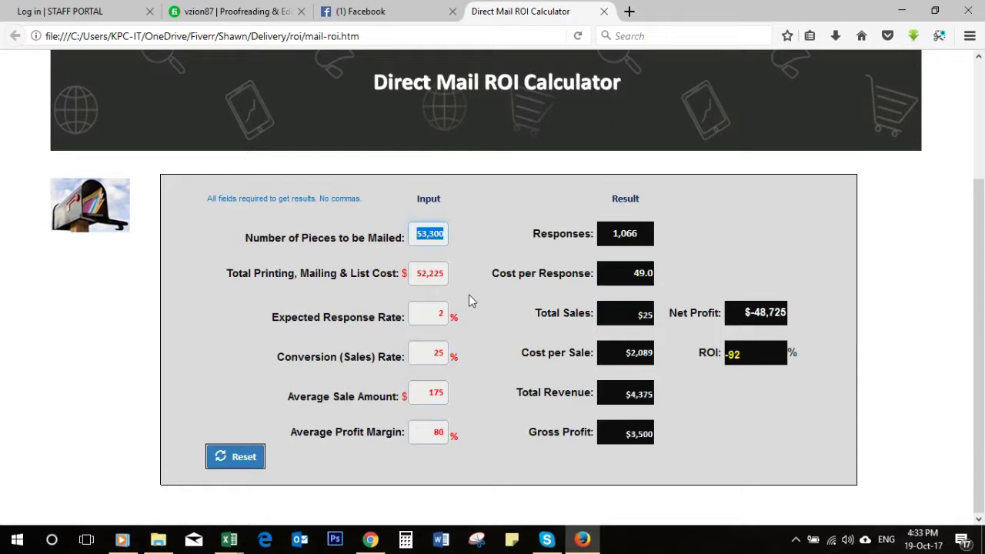
text(5,00)
text(0)
key(Tab)
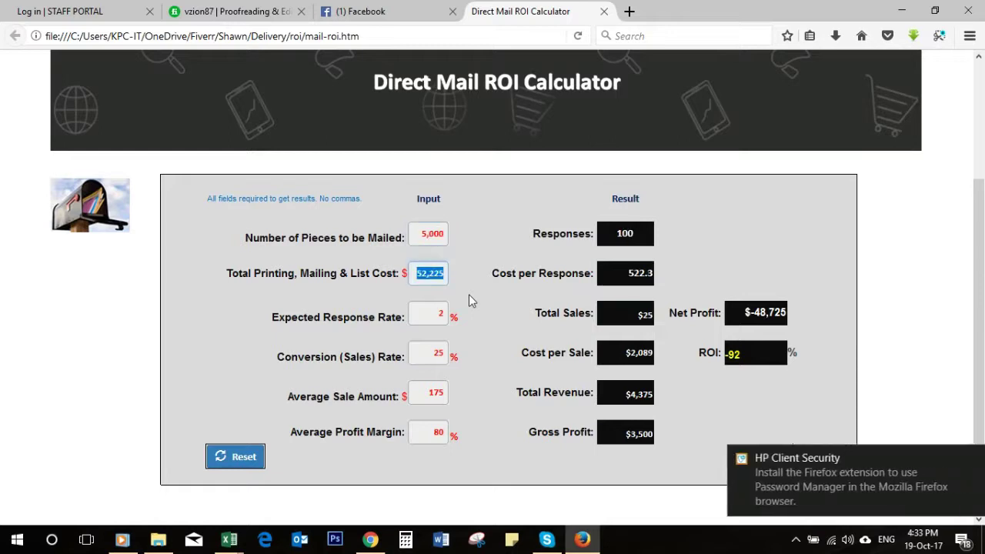
text(3,250)
key(Tab)
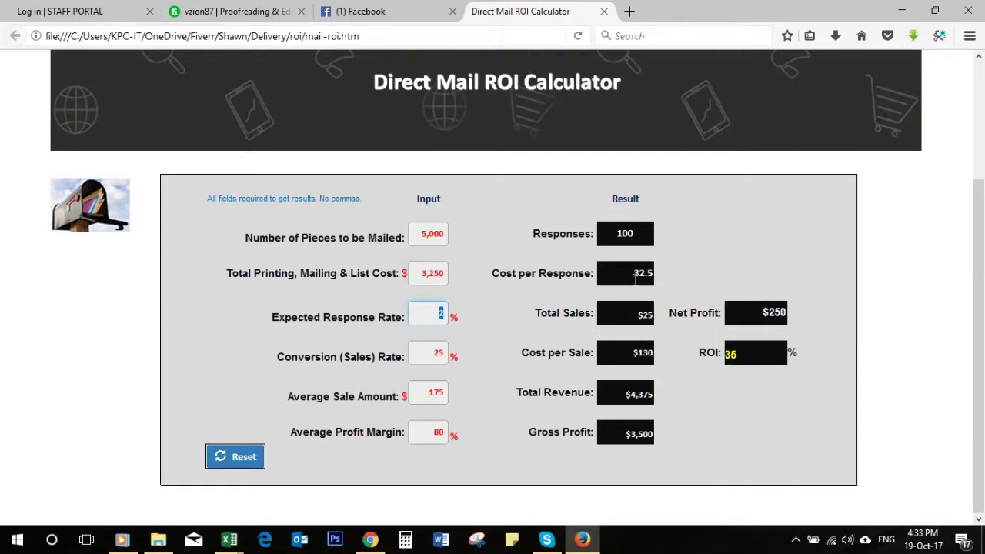
click(235, 460)
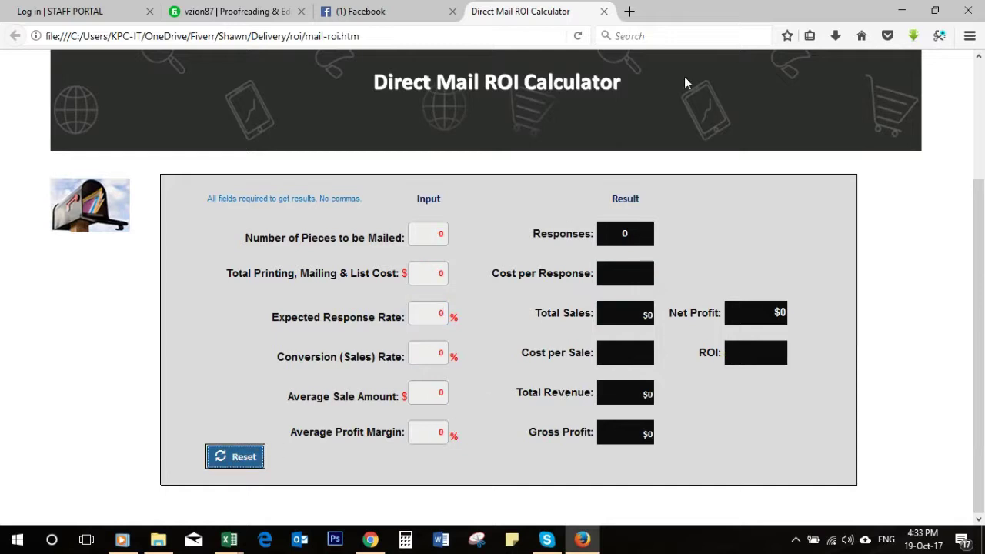
- Minimize Firefox to the desktop and expand the taskbar's hidden notification-area icons
click(905, 17)
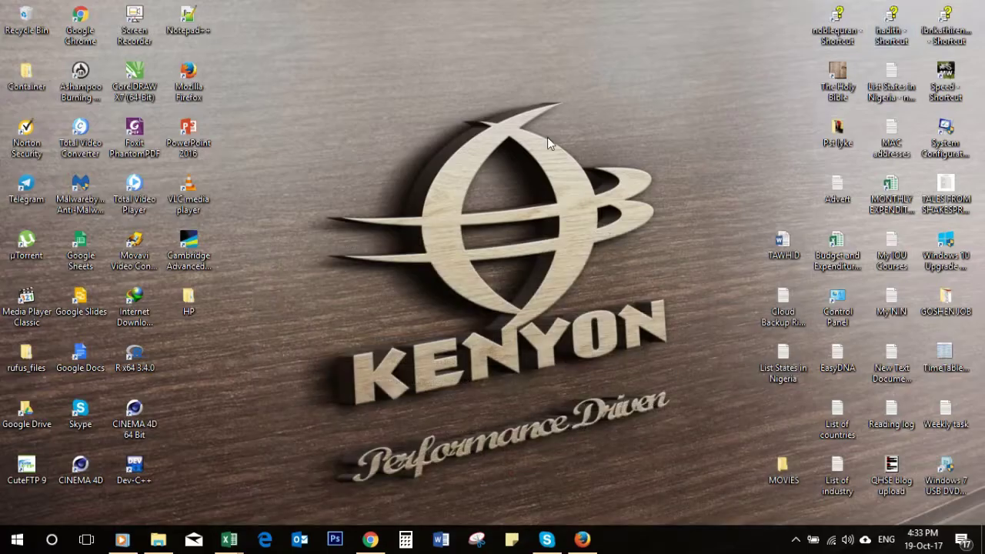
click(797, 543)
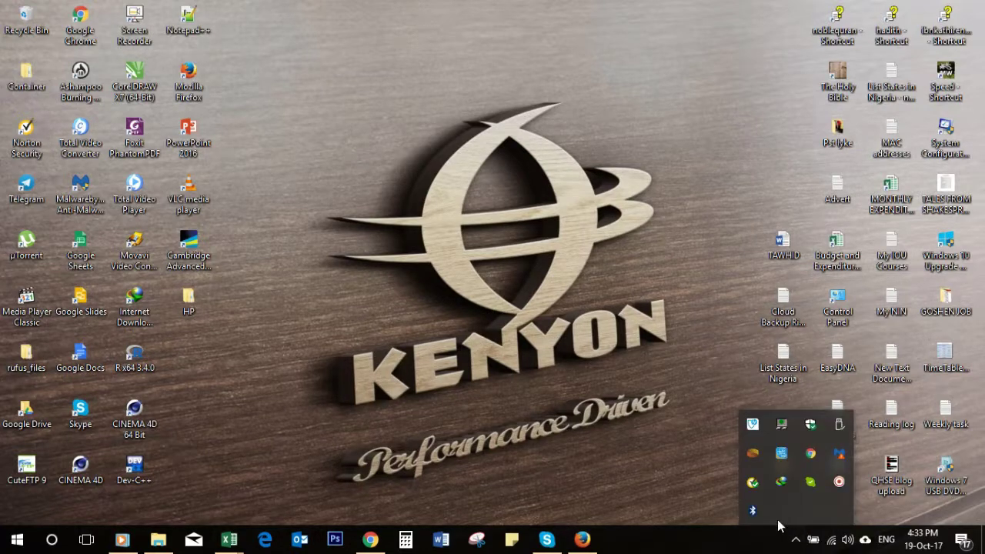